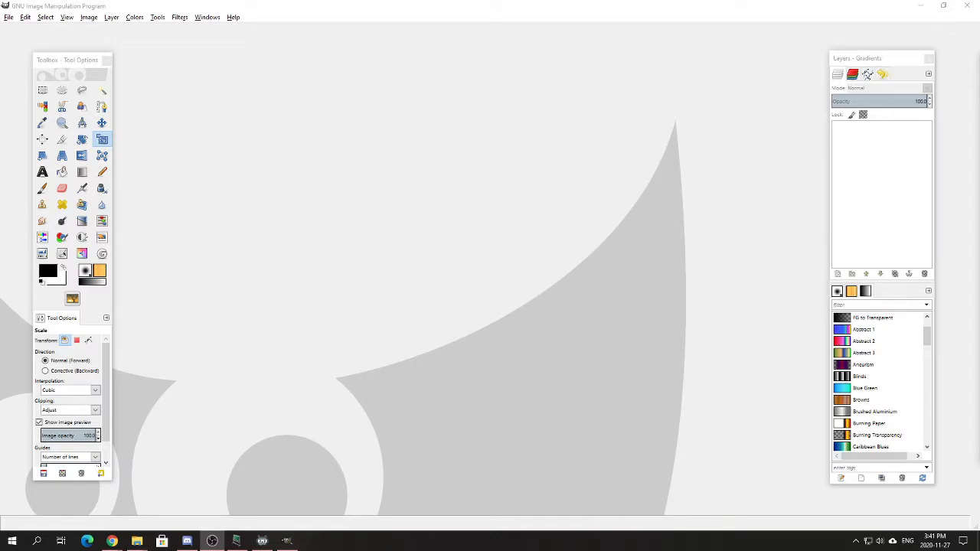
Open Butterfly_pic.jpg as an image and add an alpha channel to its layer.
left_click_drag(146, 329, 410, 310)
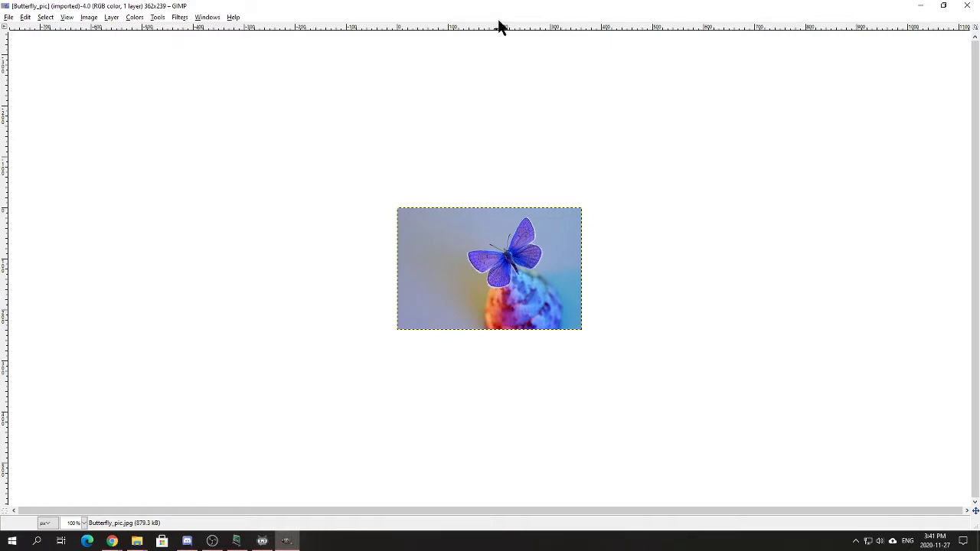
key("Tab")
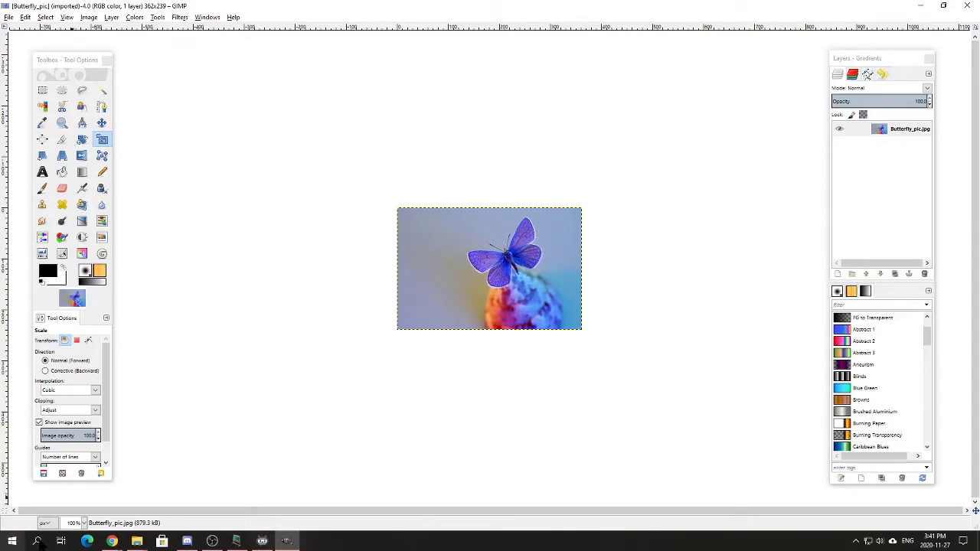
left_click(84, 522)
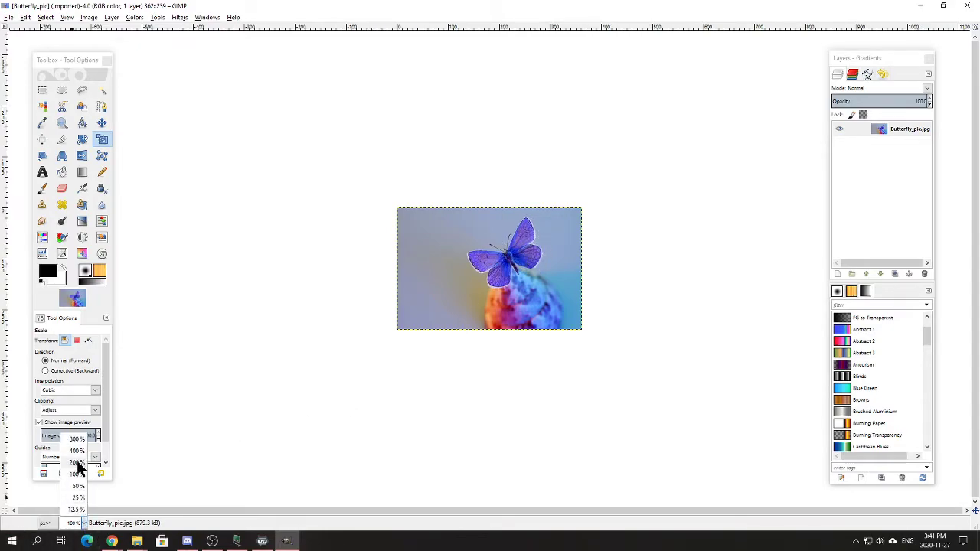
left_click(78, 467)
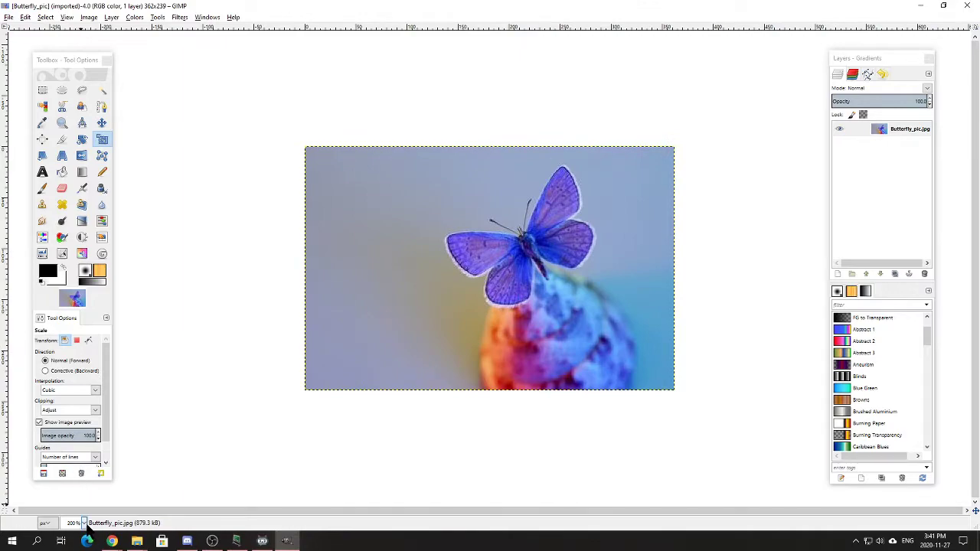
left_click(84, 522)
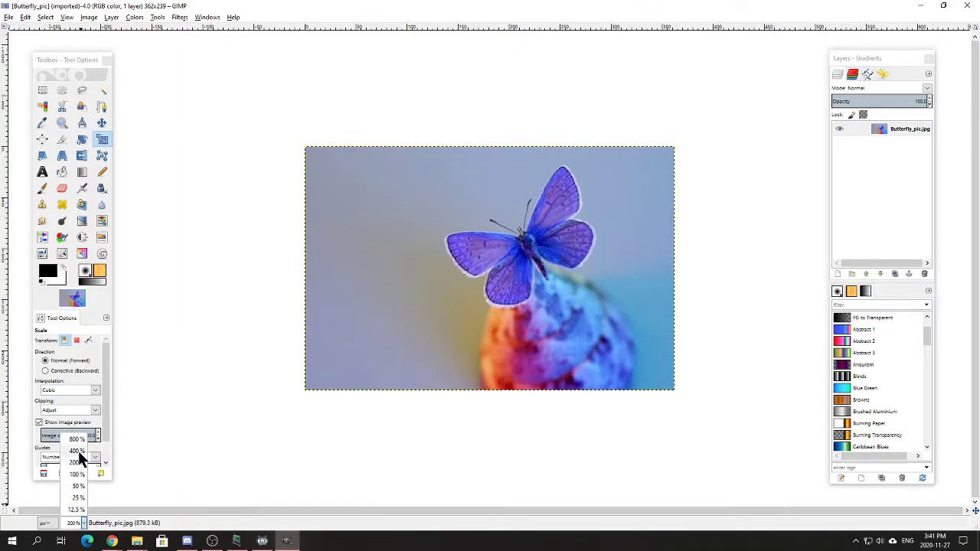
left_click(80, 457)
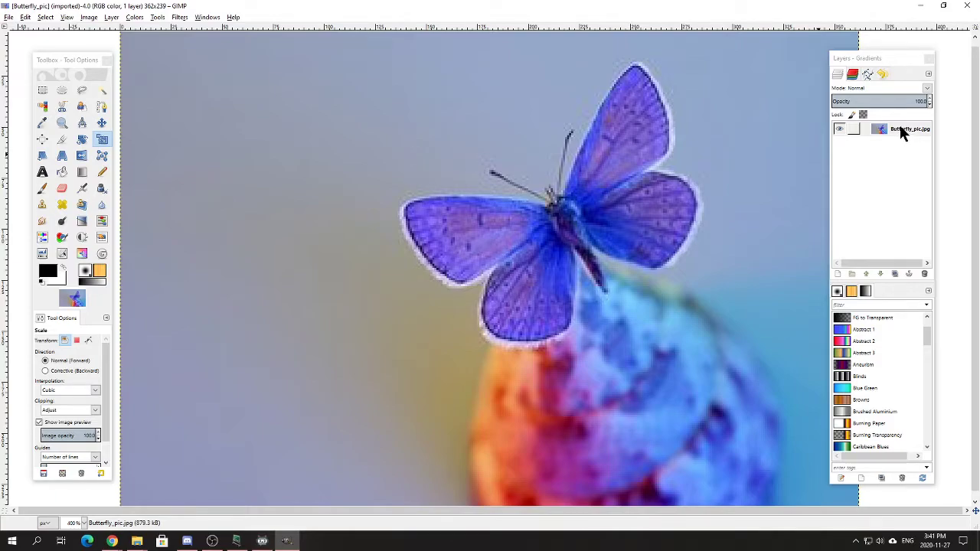
right_click(902, 131)
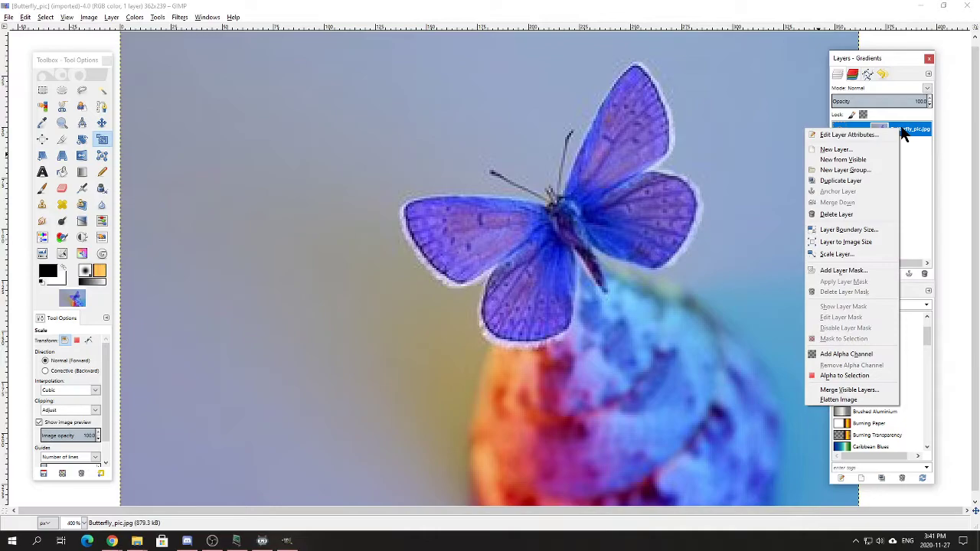
left_click(849, 353)
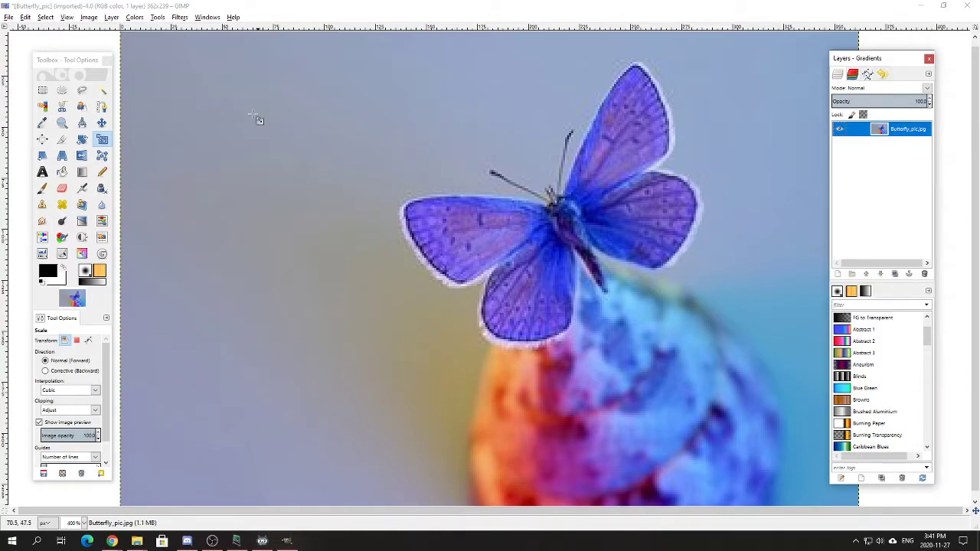
Start a Free Select outline of the butterfly, tracing the left wing's upper edge and both antennae.
left_click(82, 91)
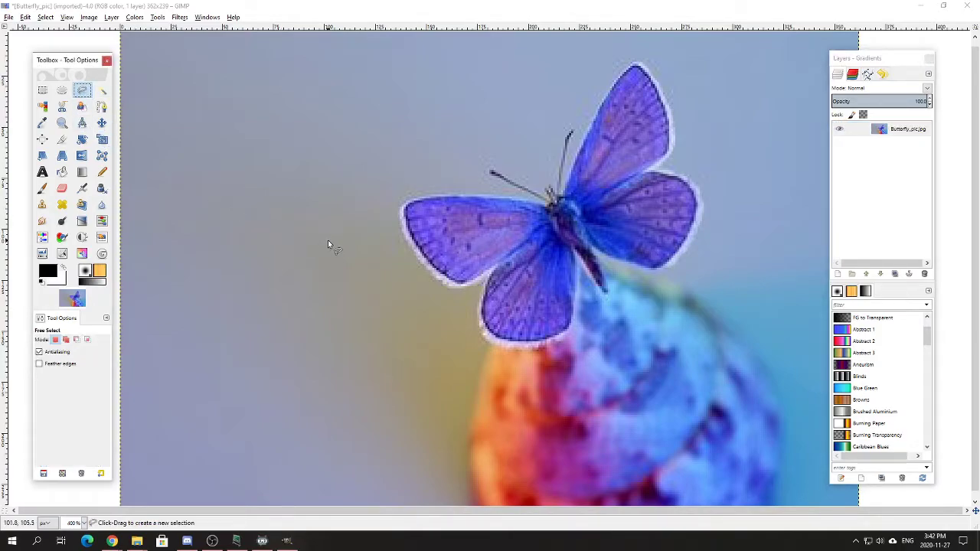
left_click(403, 222)
left_click(404, 213)
left_click(412, 202)
left_click(457, 198)
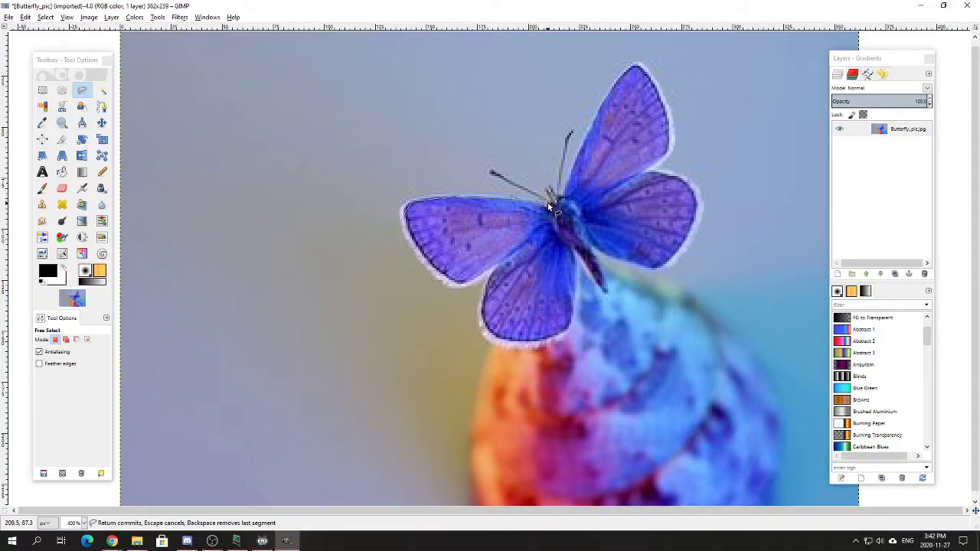
left_click(492, 173)
left_click(552, 192)
left_click(573, 131)
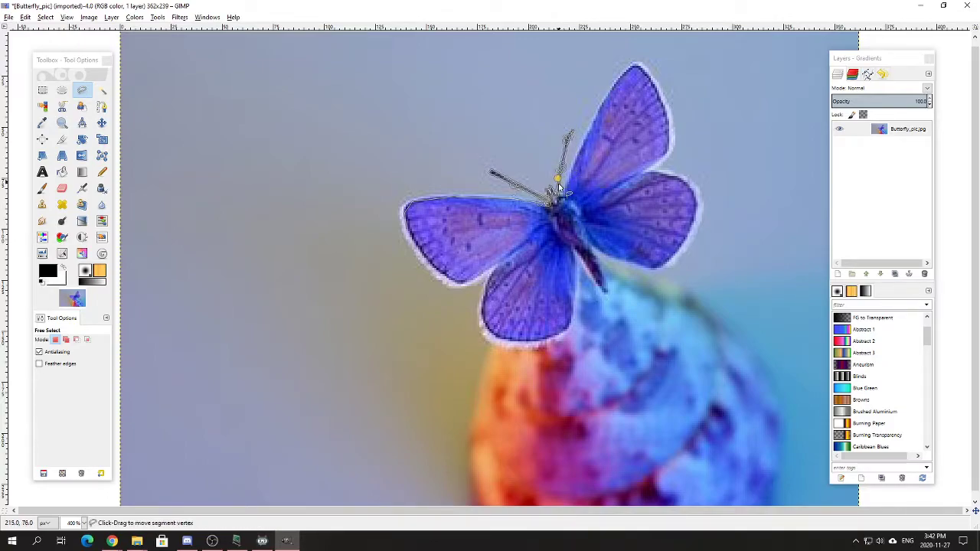
left_click(561, 195)
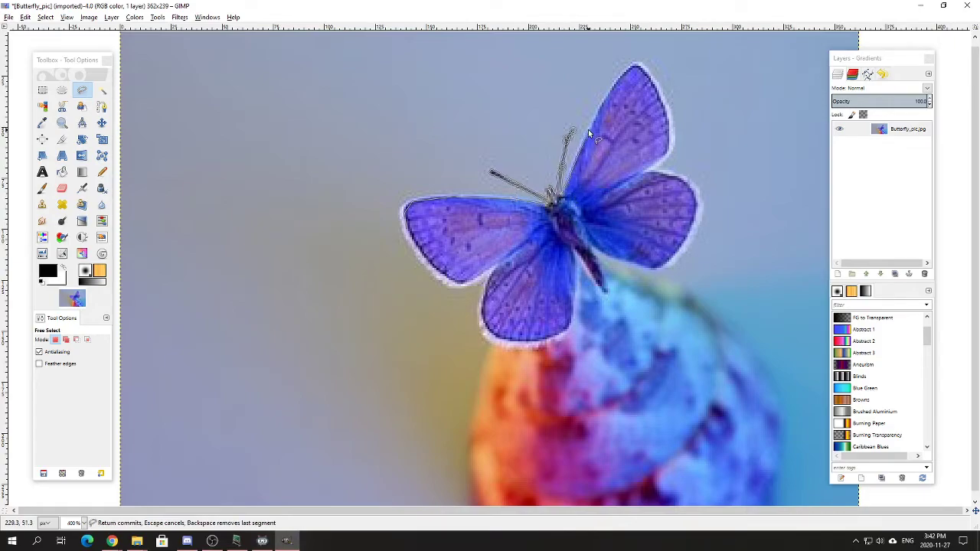
Continue the outline around the right wings, abdomen and lower left wings, and close it into a selection of the whole butterfly.
left_click(615, 84)
left_click(638, 67)
left_click(670, 134)
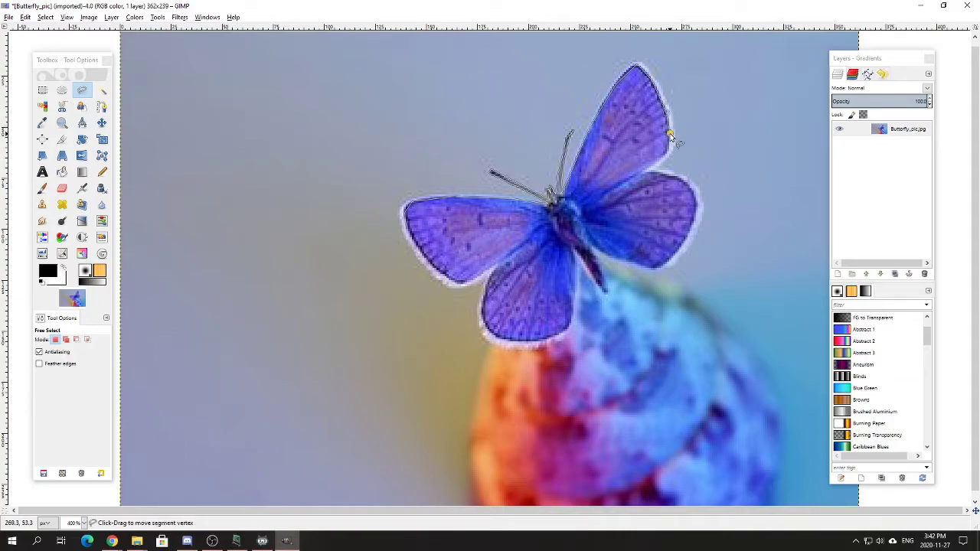
left_click(659, 172)
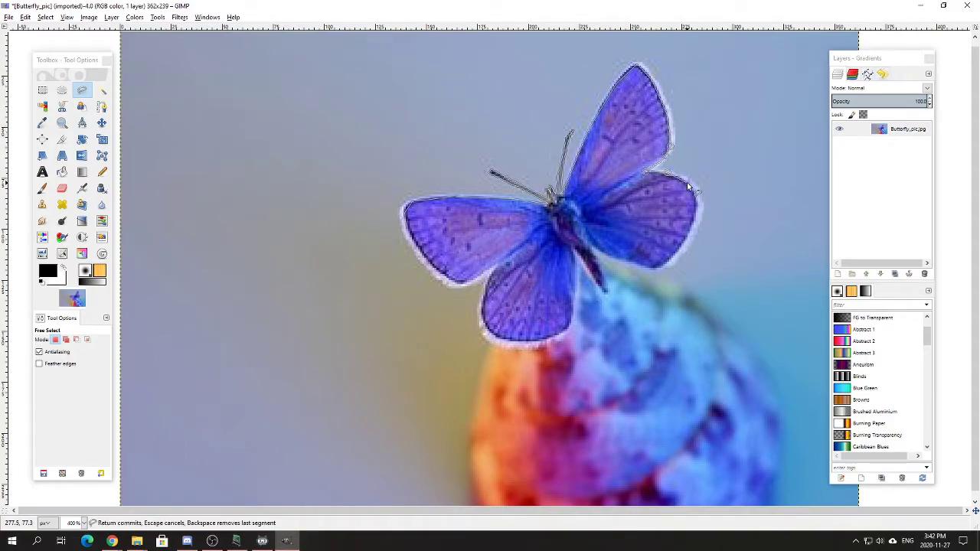
left_click(694, 221)
left_click(588, 244)
left_click(604, 283)
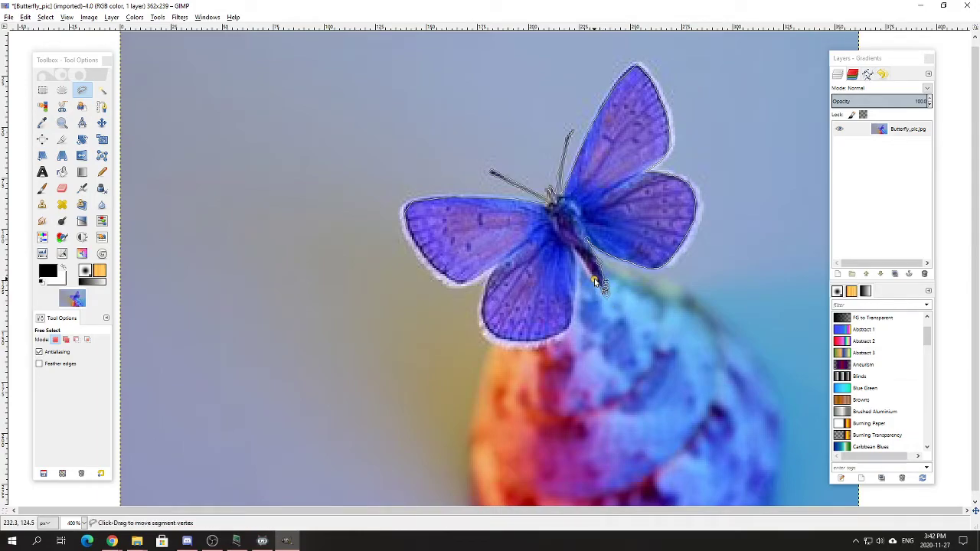
left_click(577, 257)
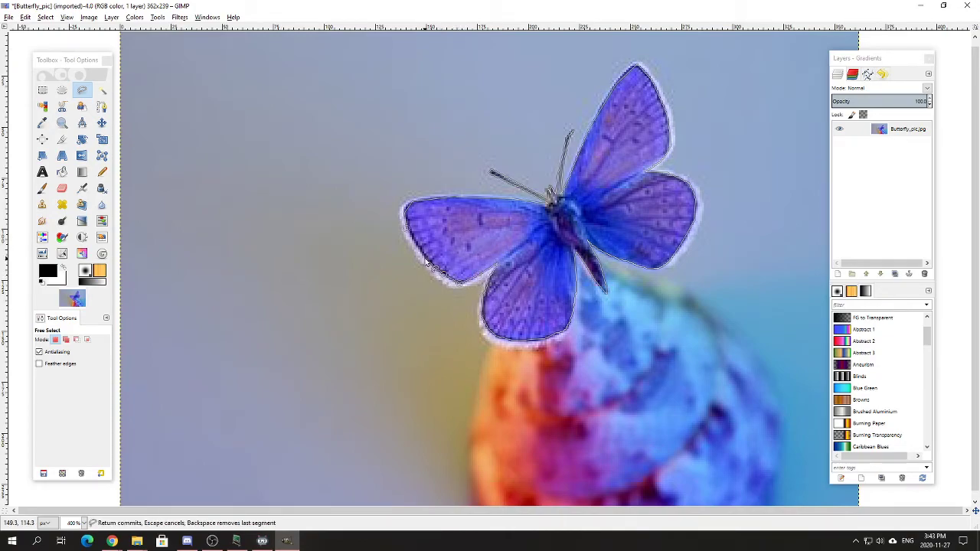
left_click(414, 245)
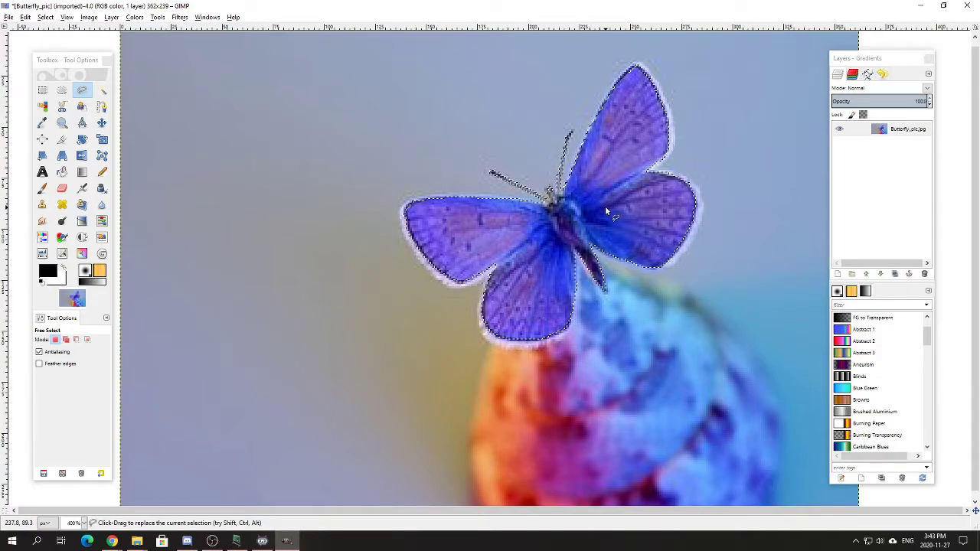
key("ctrl")
key("ctrl+x")
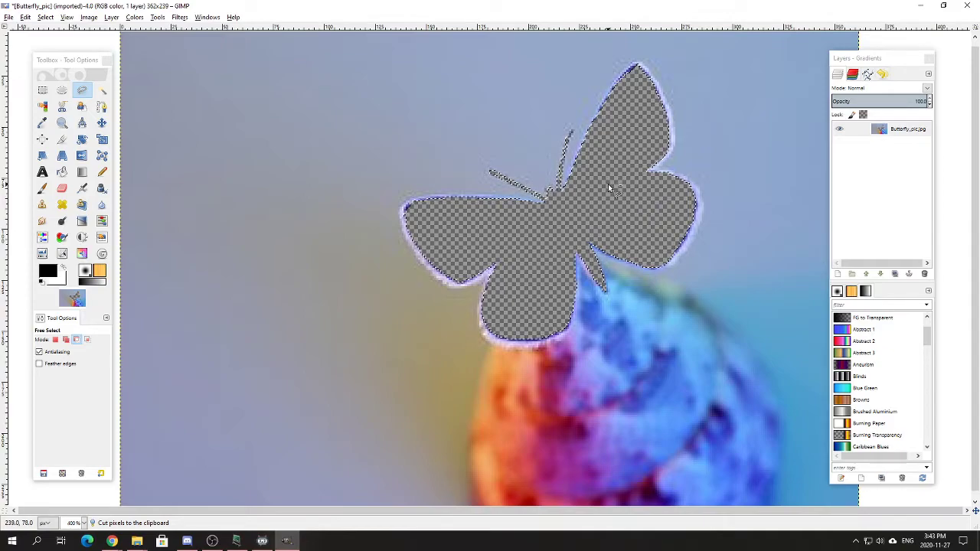
key("ctrl+z")
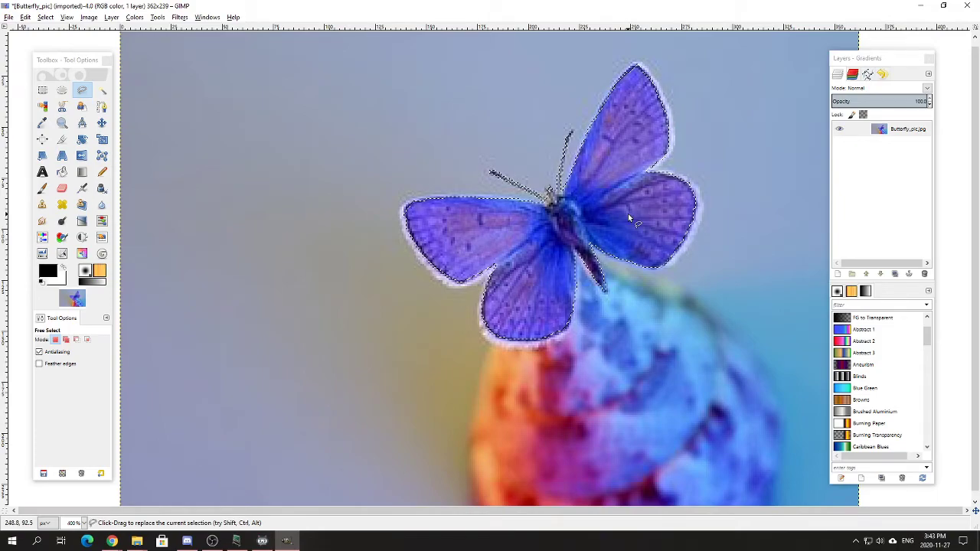
Invert the selection to cut away the background around the butterfly, and invert it back to the butterfly.
key("ctrl")
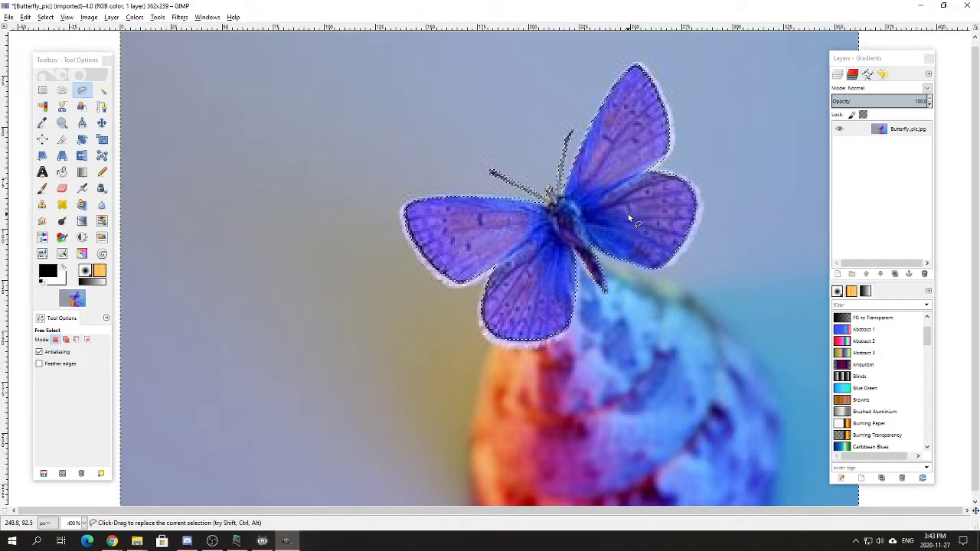
key("ctrl+x")
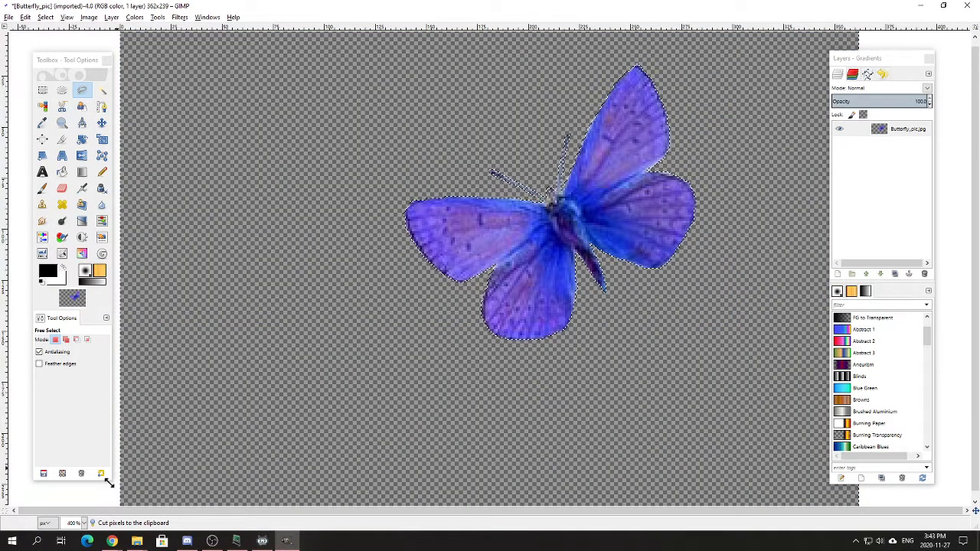
left_click(84, 522)
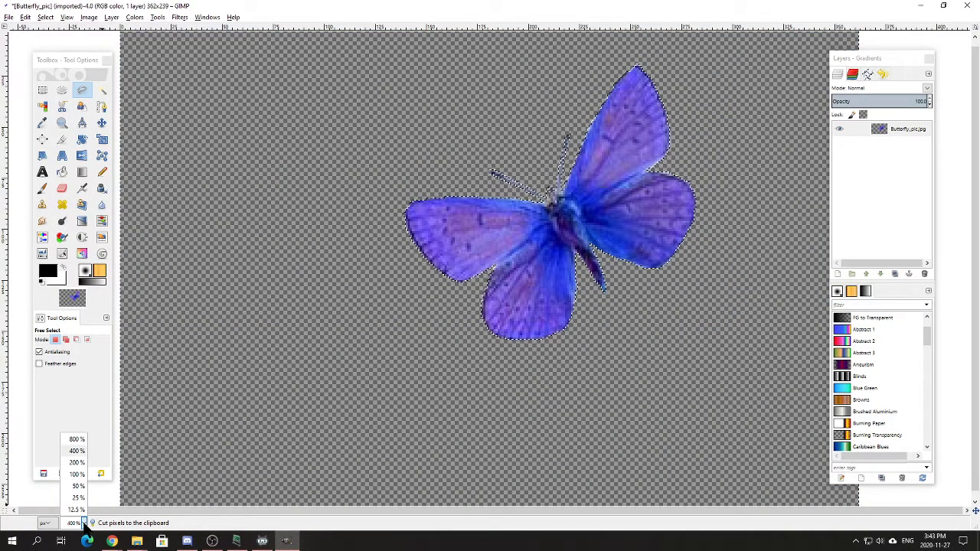
left_click(73, 450)
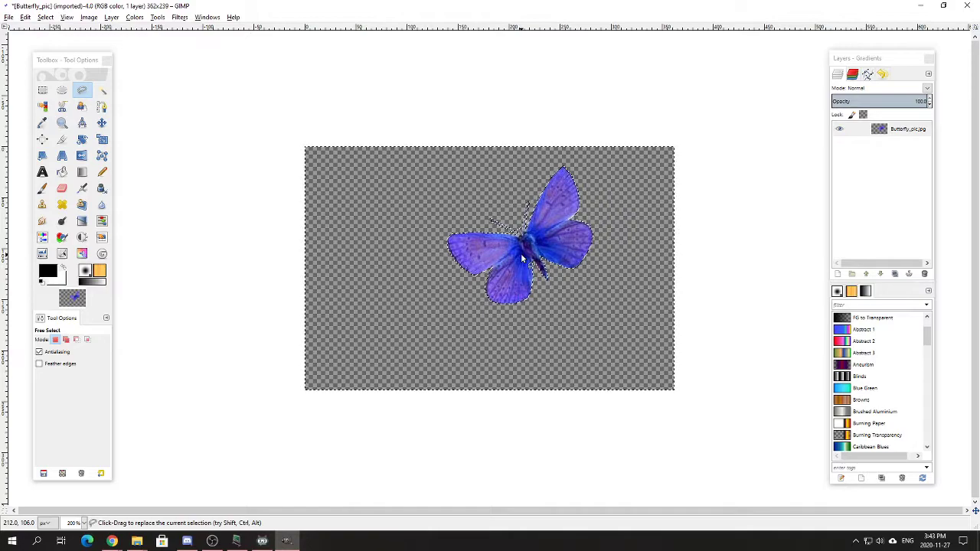
key("ctrl+i")
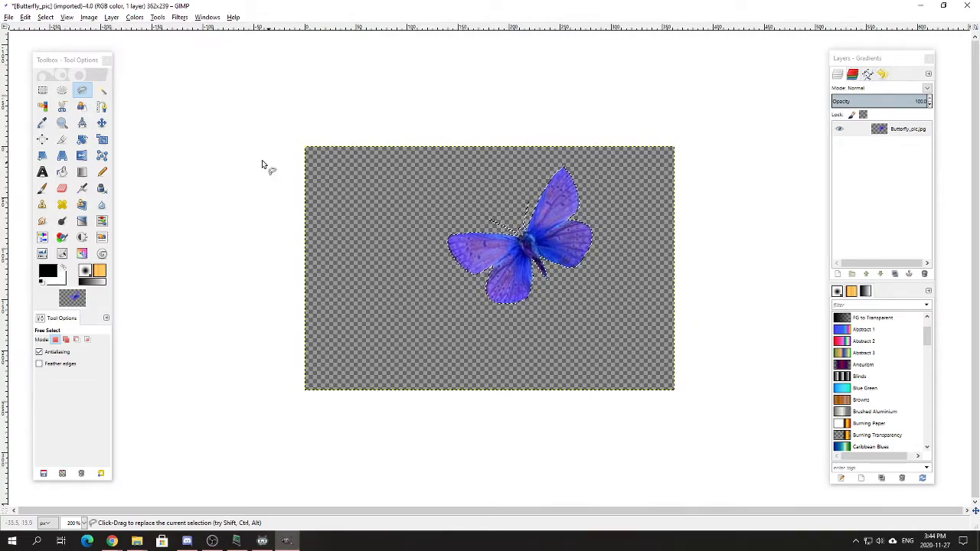
Crop the image to a square of about 164 × 164 px around the butterfly, with the aspect ratio fixed at 1:1.
left_click(62, 140)
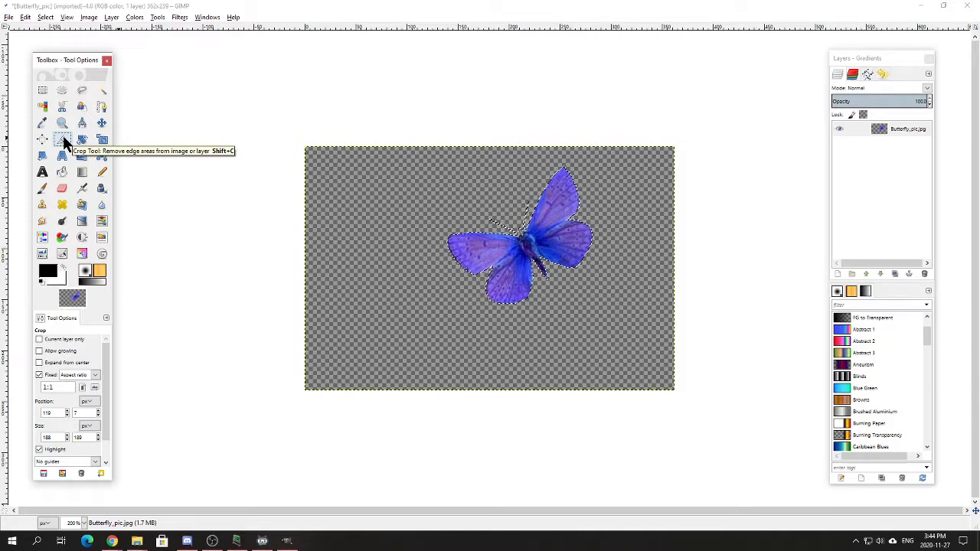
left_click(39, 375)
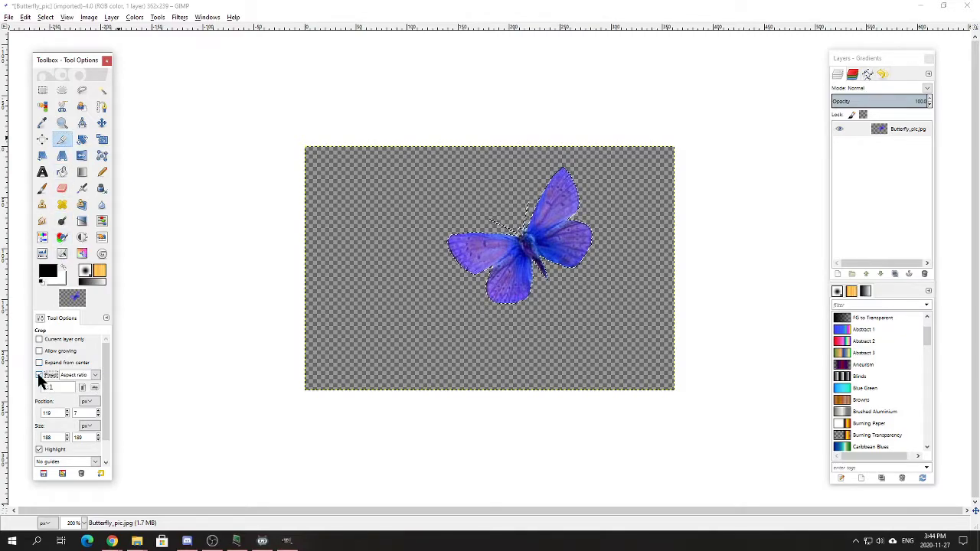
left_click(39, 374)
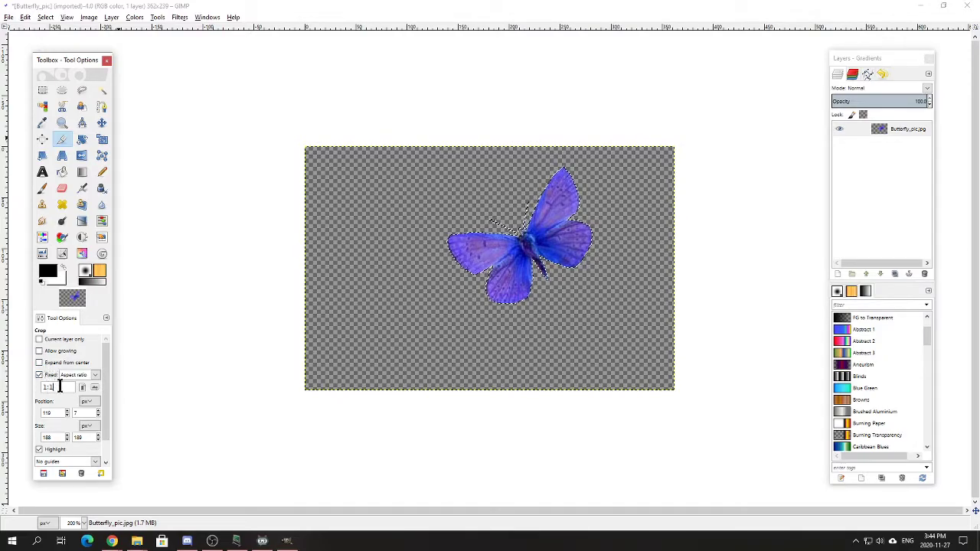
left_click_drag(42, 387, 32, 388)
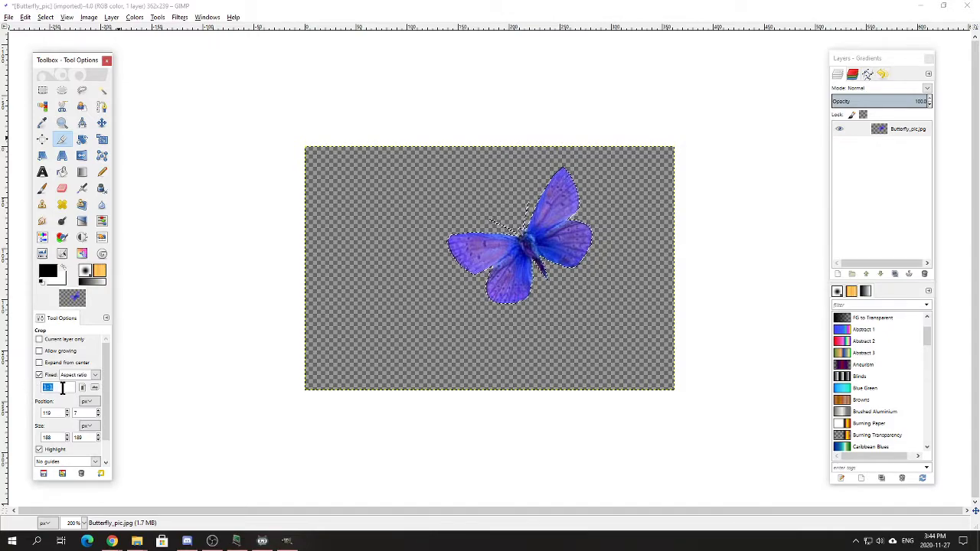
left_click(62, 388)
left_click_drag(439, 152, 606, 309)
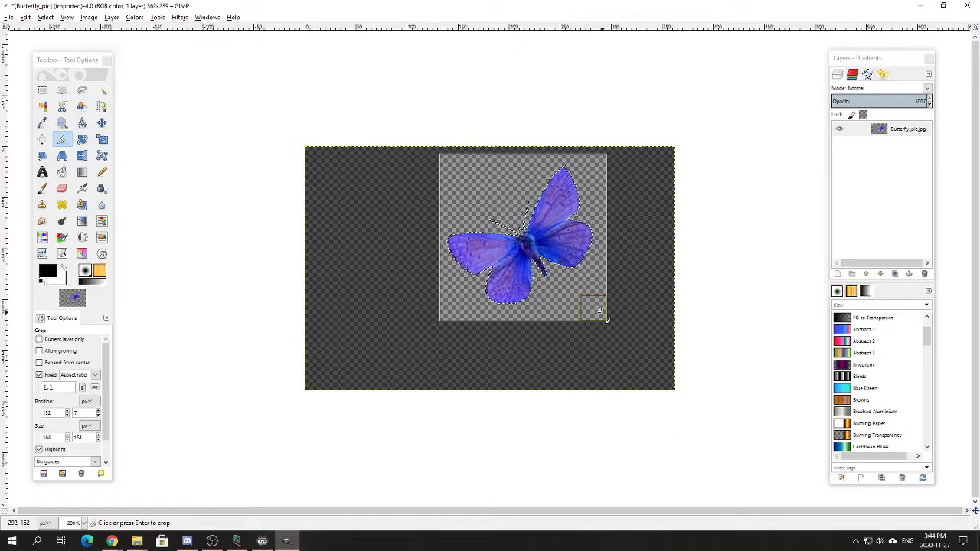
key("Return")
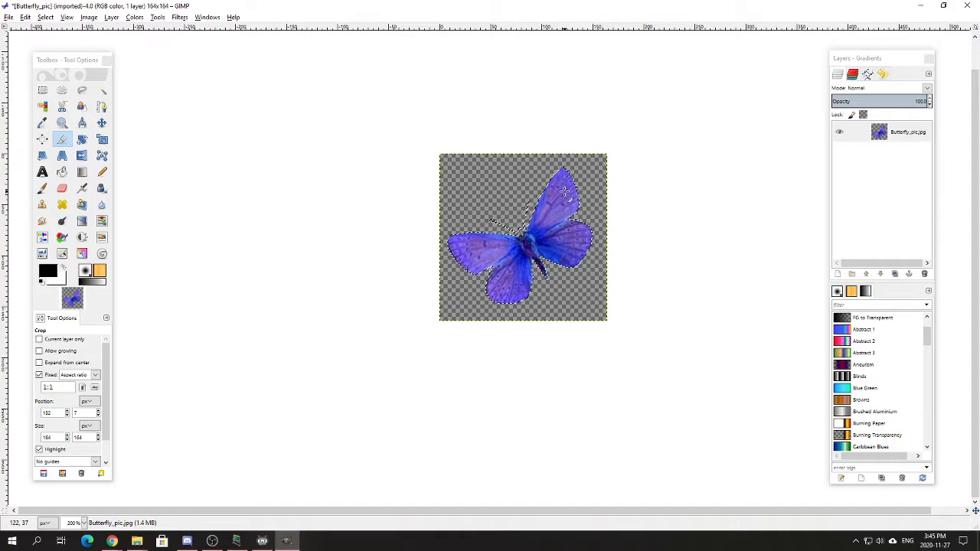
Scale the selected butterfly to about 161 × 165 px so it fills the square canvas.
left_click(103, 141)
left_click(528, 237)
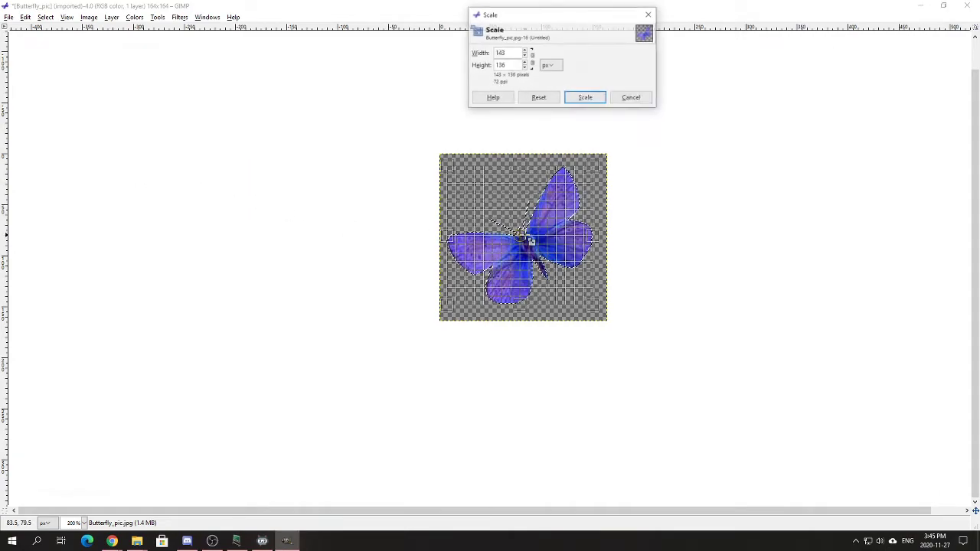
left_click_drag(514, 163, 514, 150)
left_click_drag(607, 240, 619, 243)
left_click_drag(451, 241, 446, 236)
left_click_drag(529, 321, 529, 331)
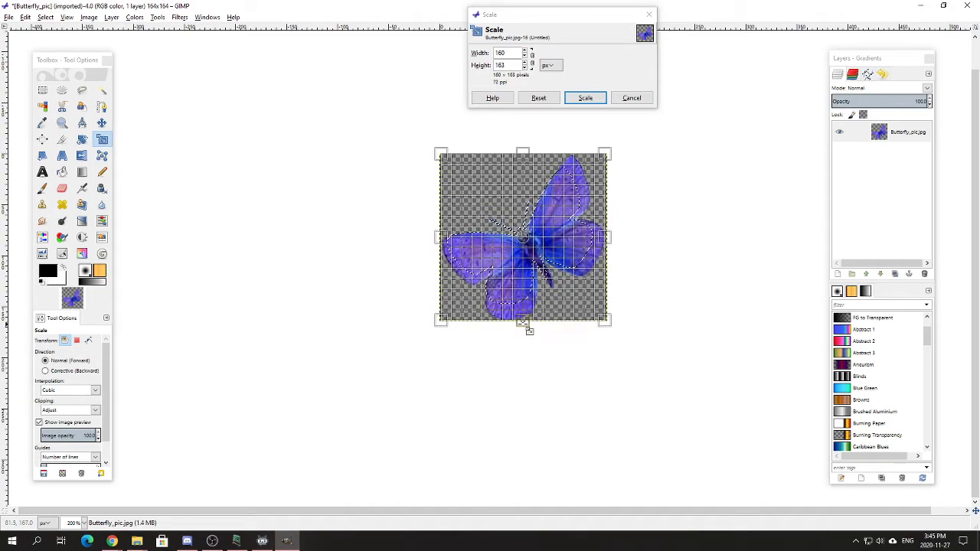
left_click_drag(523, 151, 521, 147)
left_click(583, 98)
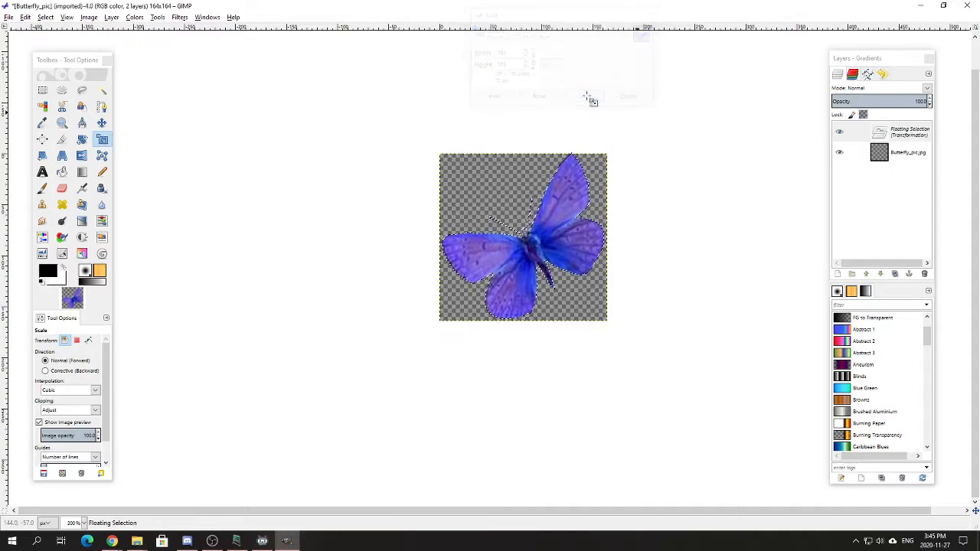
Scale the floating butterfly selection slightly taller by extending its lower edge to the canvas border.
left_click(524, 283)
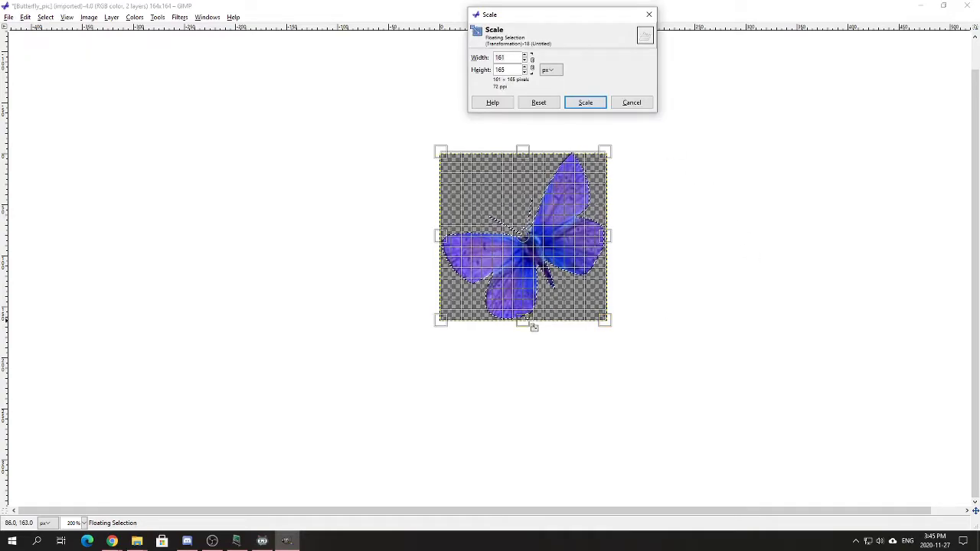
left_click_drag(525, 318, 525, 321)
left_click(588, 99)
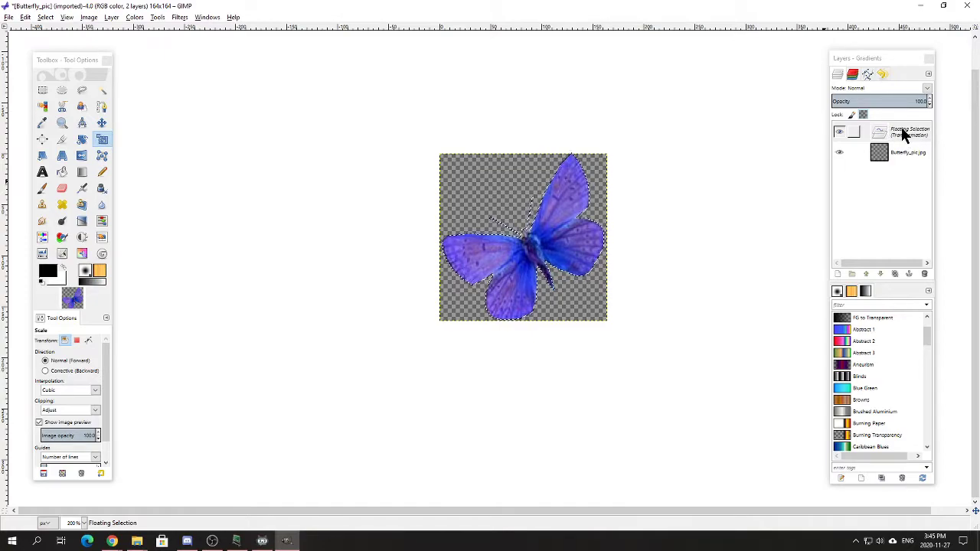
Anchor the floating butterfly selection and increase its contrast with an S-shaped Value curve, darkening the shadows and brightening the midtones.
right_click(904, 134)
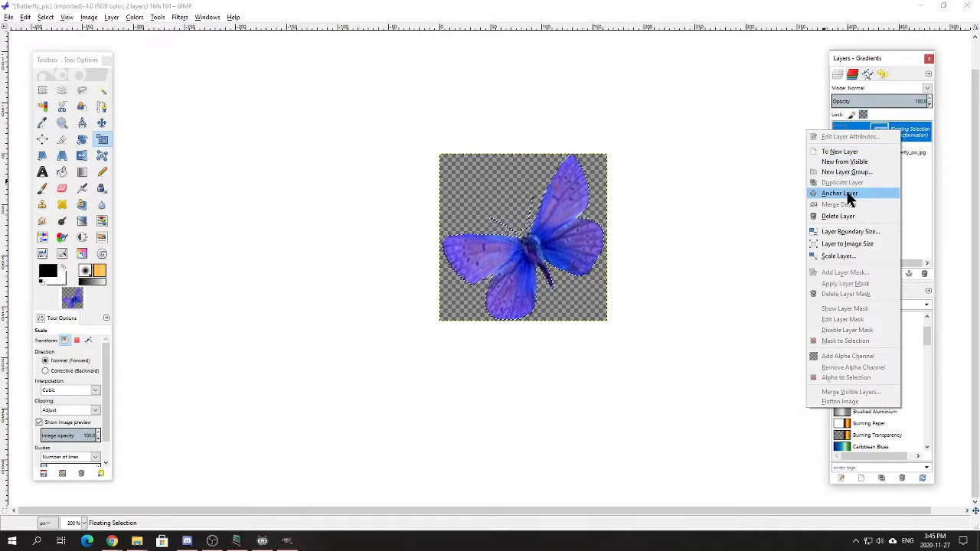
left_click(873, 193)
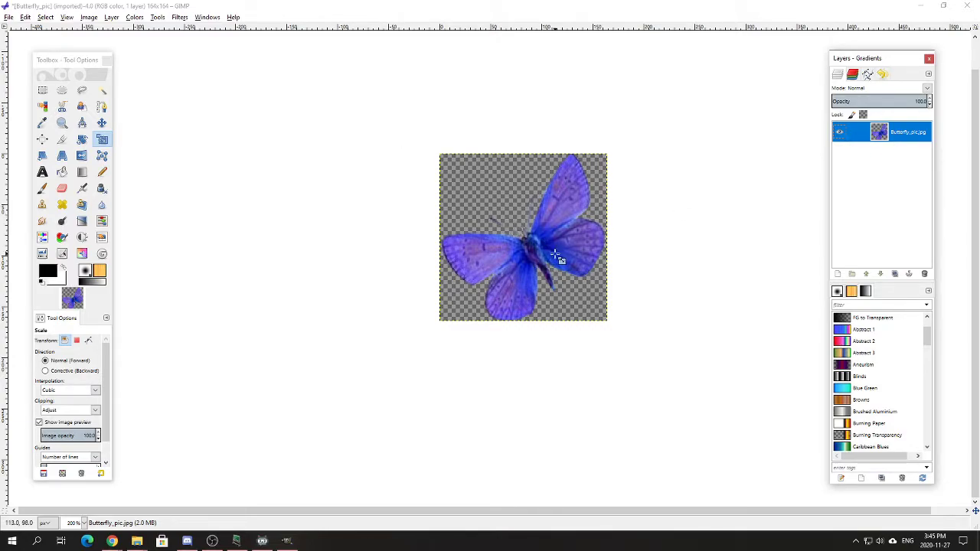
left_click(137, 20)
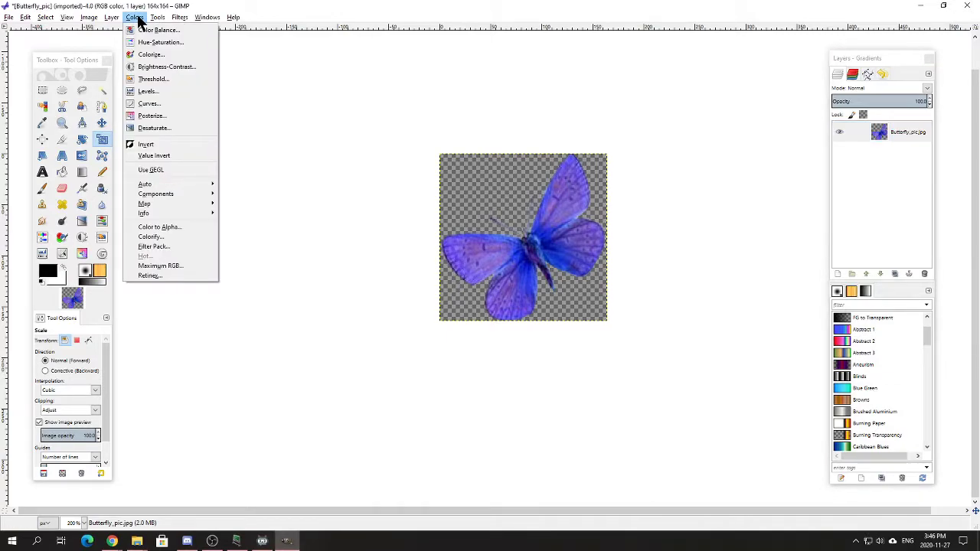
left_click(162, 103)
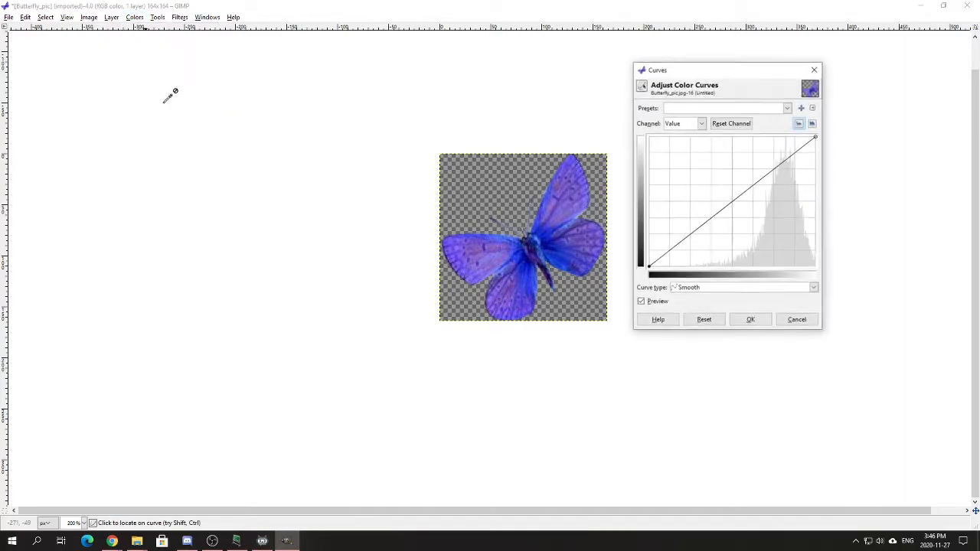
mouse_move(697, 227)
left_mouse_down()
mouse_move(701, 235)
mouse_move(691, 231)
left_mouse_up()
left_click_drag(754, 184, 733, 179)
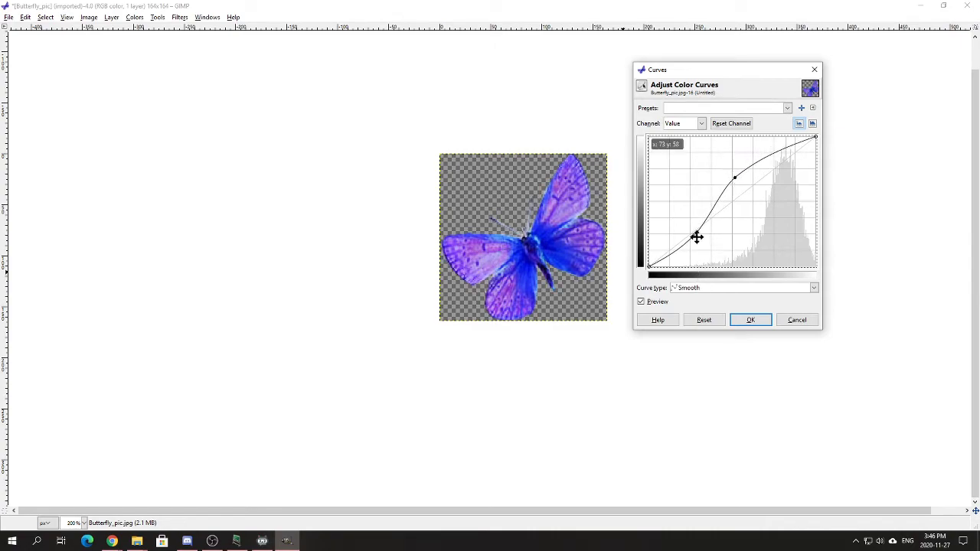
left_click_drag(695, 233, 692, 234)
left_click(756, 315)
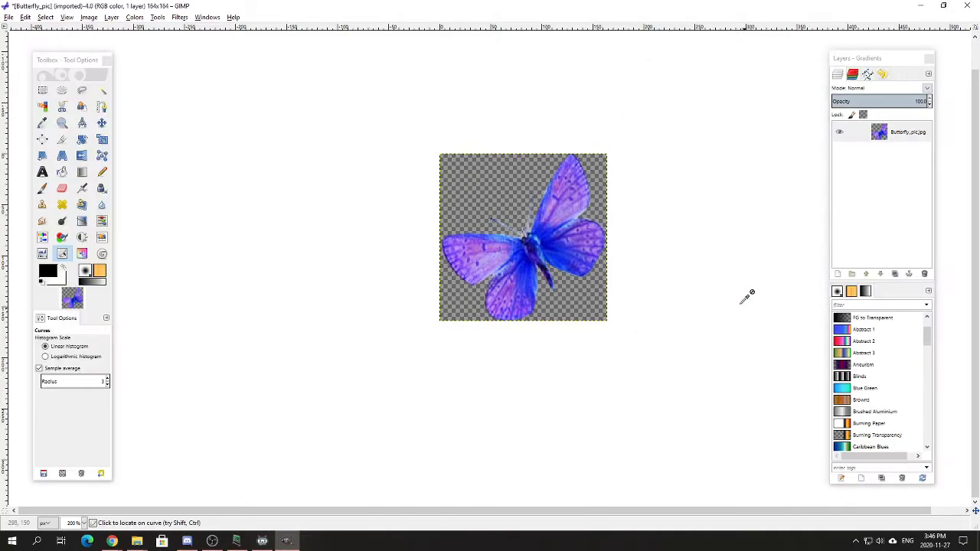
Shift the butterfly's master hue to 3 with Hue-Saturation.
left_click(134, 18)
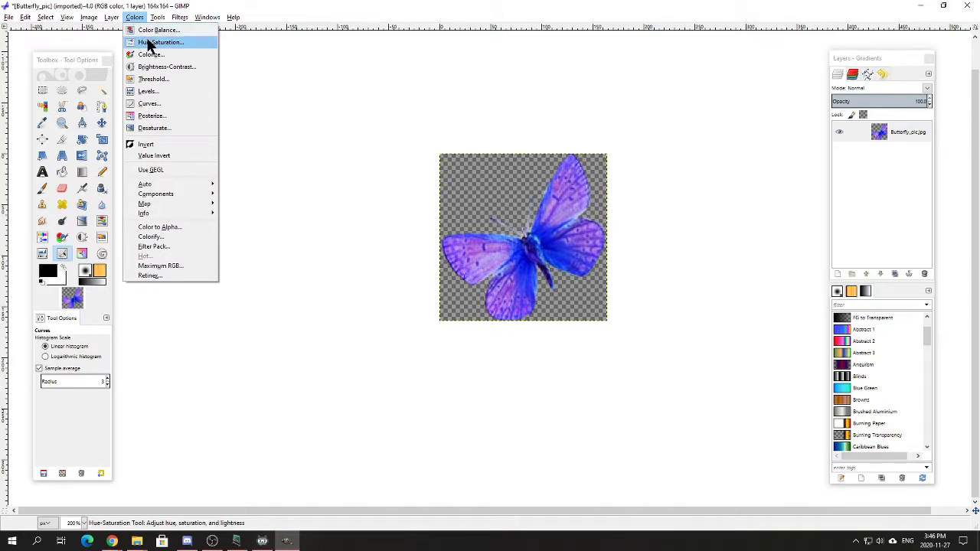
left_click(150, 43)
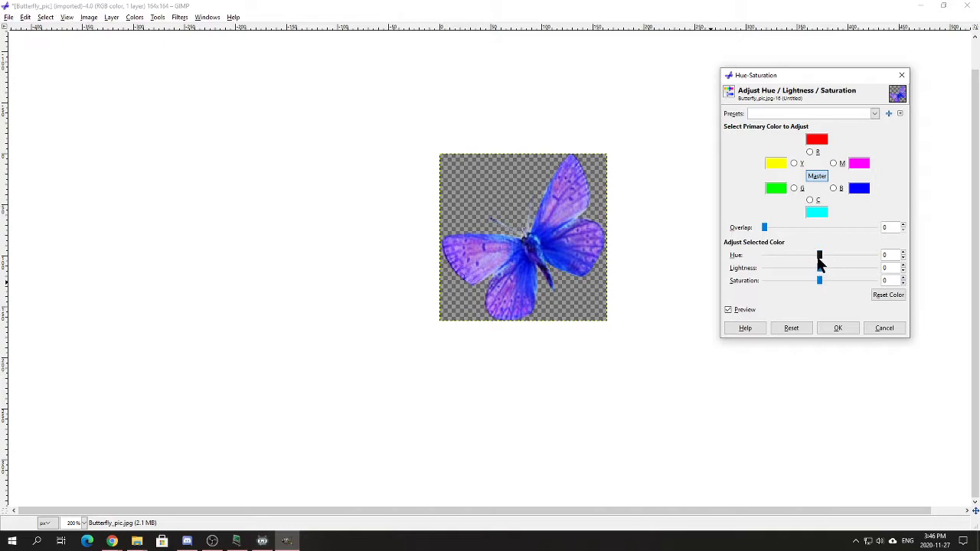
mouse_move(819, 255)
left_mouse_down()
mouse_move(803, 255)
mouse_move(847, 261)
mouse_move(821, 258)
left_mouse_up()
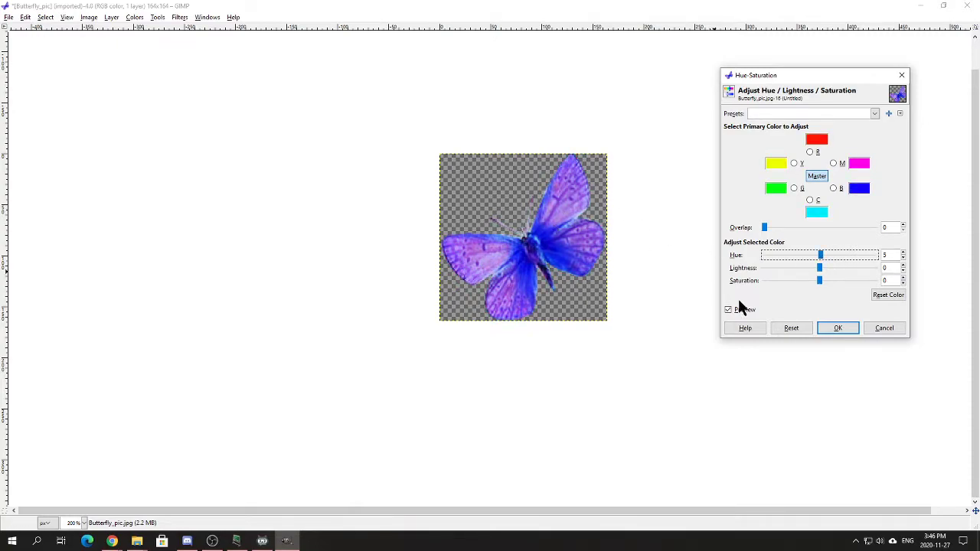
left_click(839, 328)
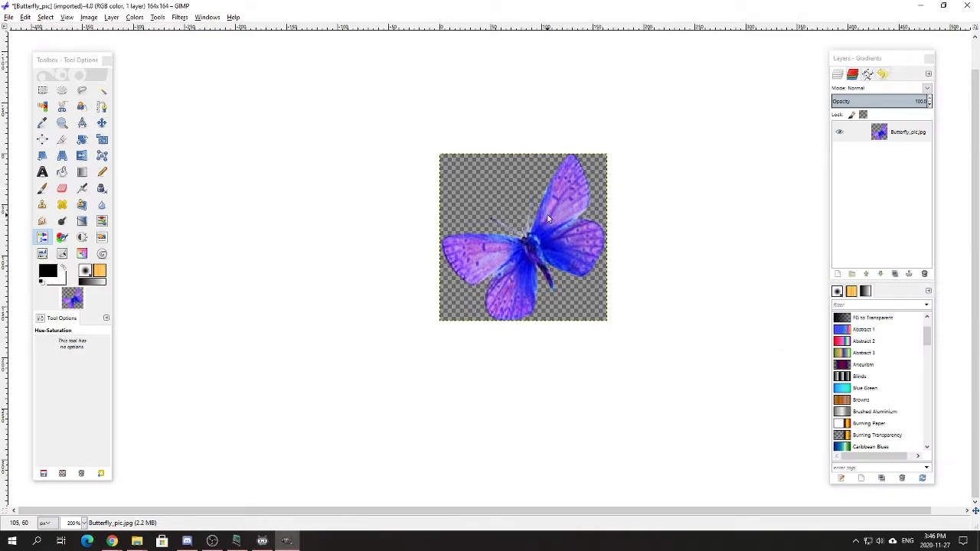
Scale the whole image to 112 × 112 px, with the resolution unit set to pixels/pc.
left_click(88, 17)
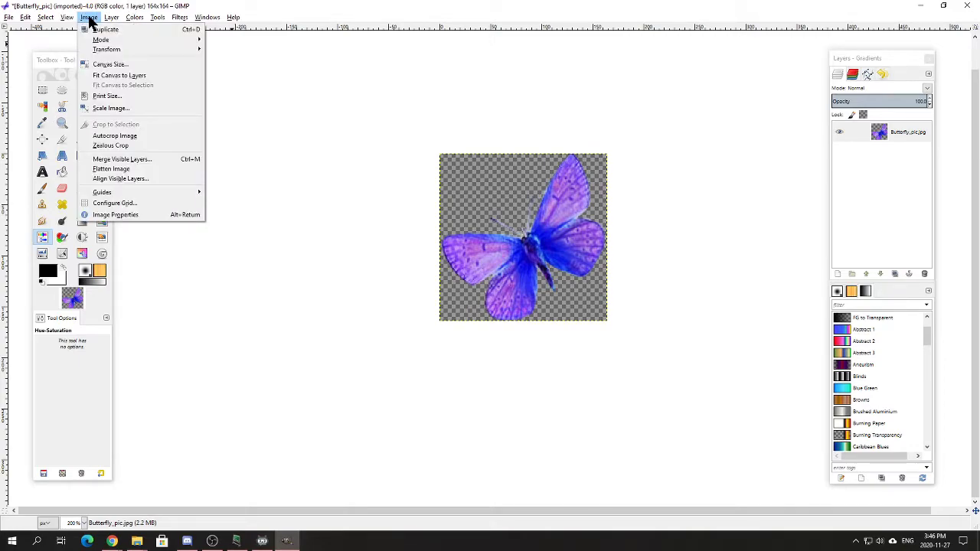
left_click(111, 107)
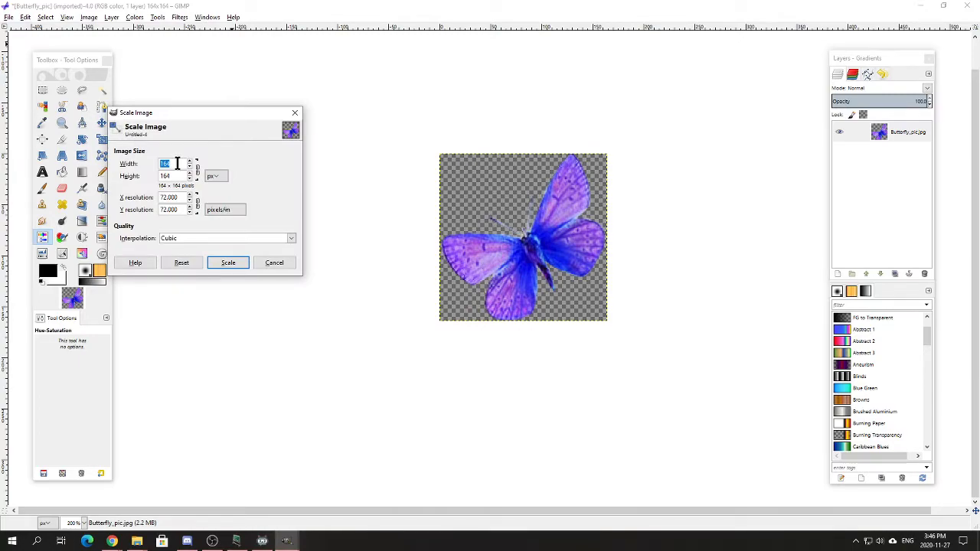
type("112")
left_click(175, 176)
left_click(232, 211)
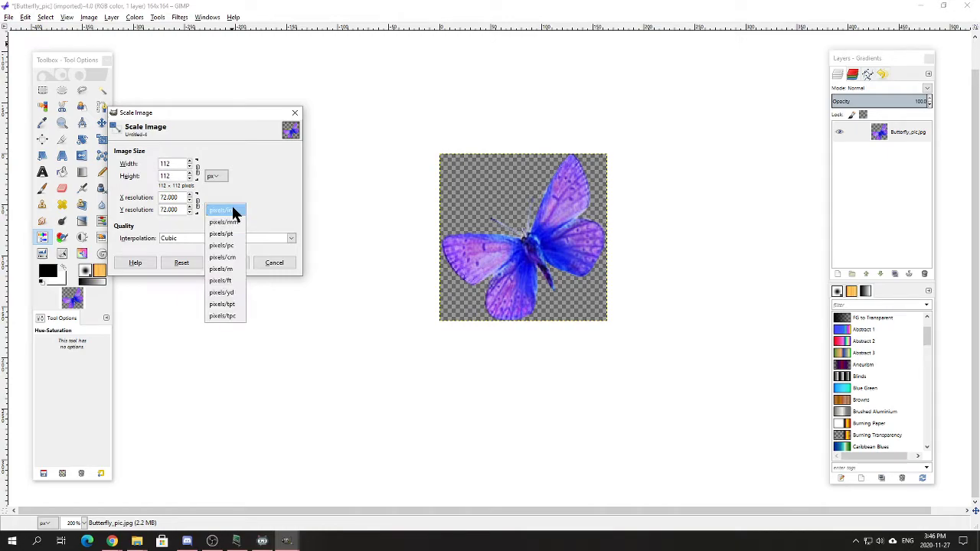
left_click(235, 245)
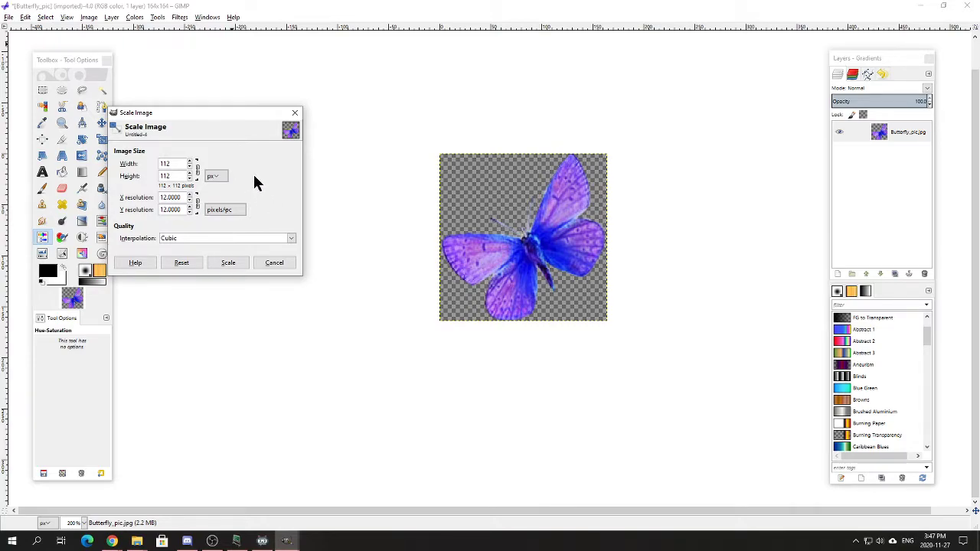
left_click(228, 263)
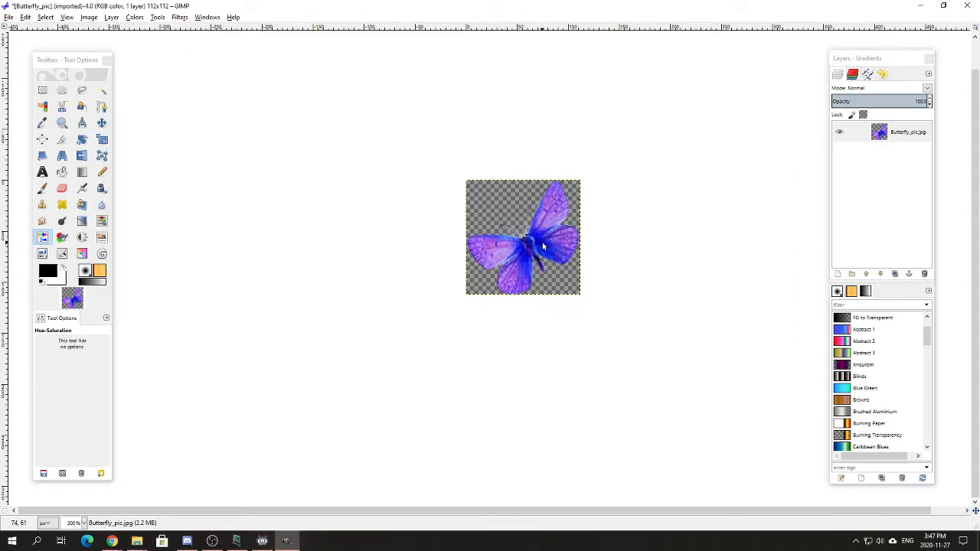
Start exporting the image to work_pic_Folder under the file name Butterfly_112.png.
left_click(85, 522)
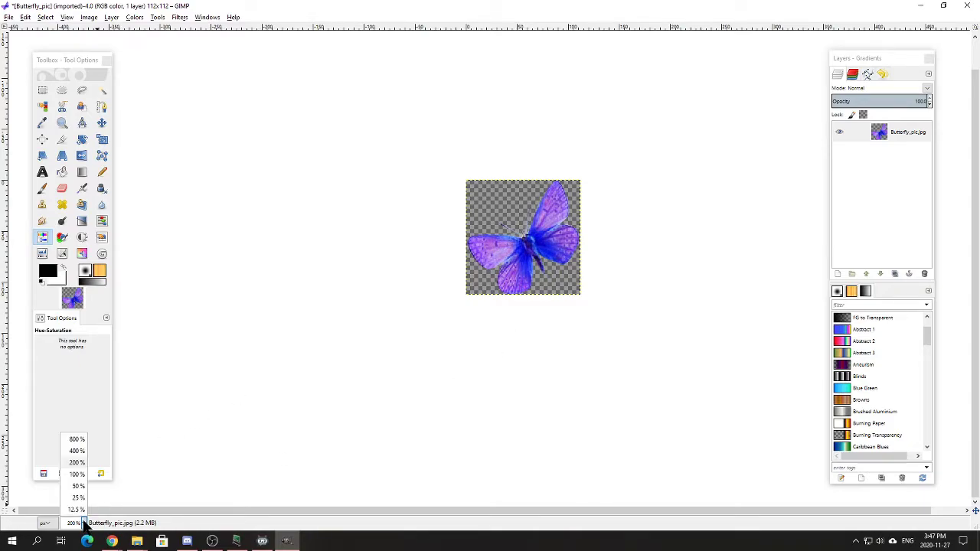
left_click(77, 475)
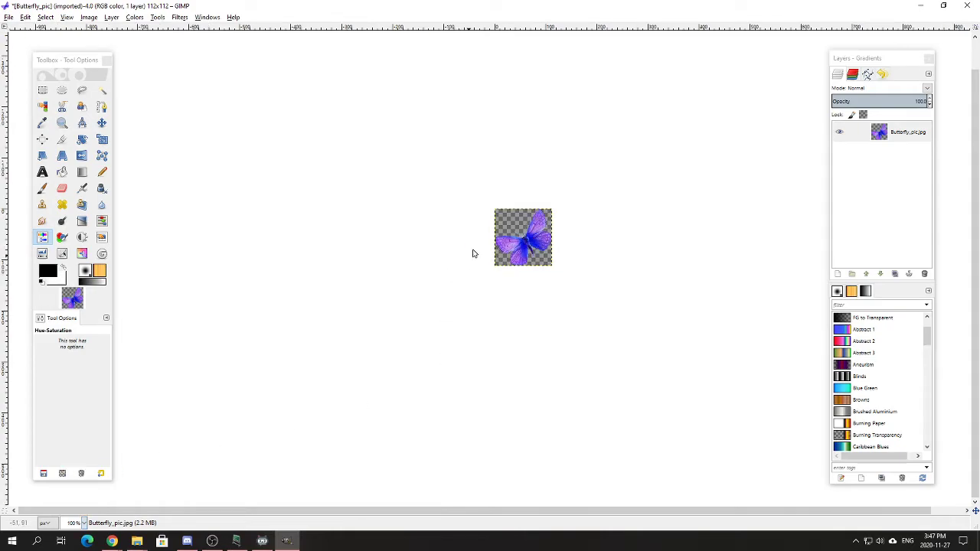
left_click(9, 18)
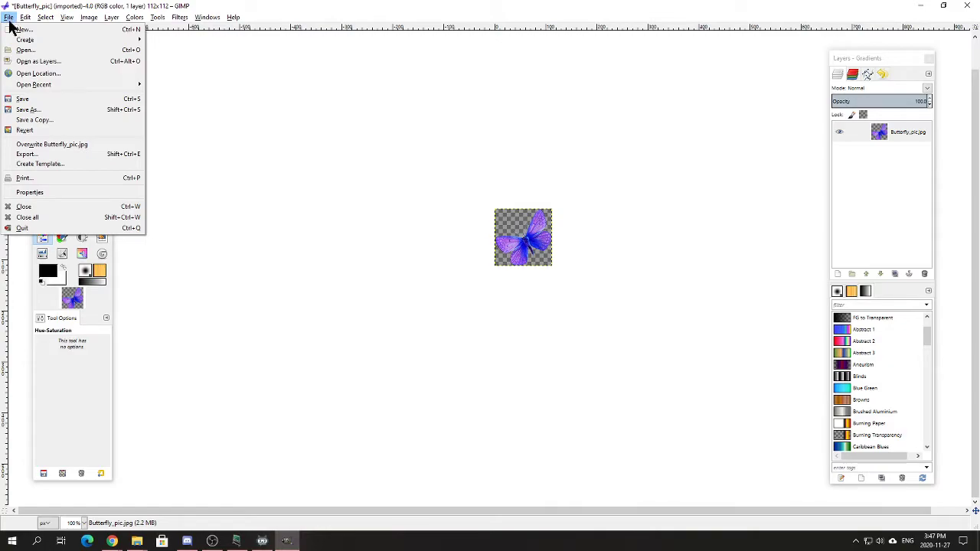
left_click(42, 153)
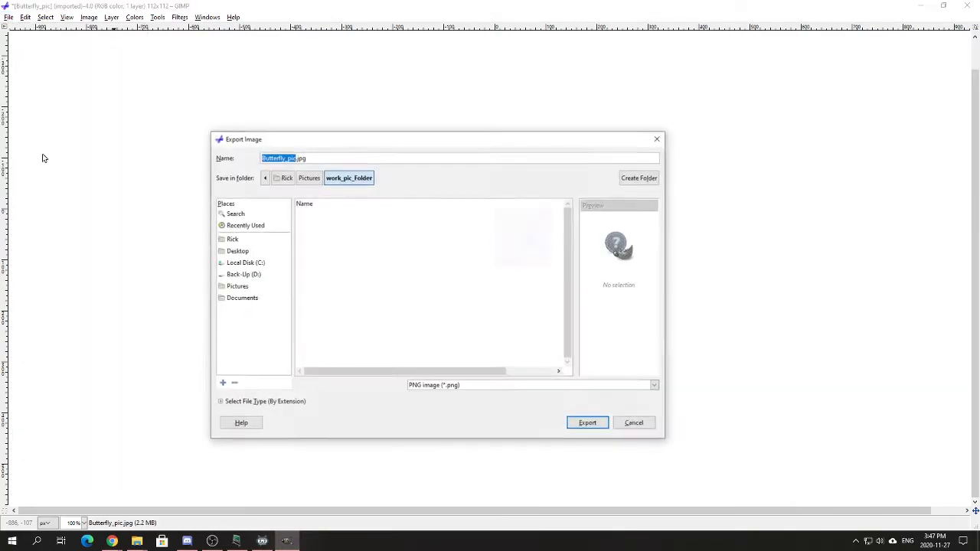
left_click(294, 157)
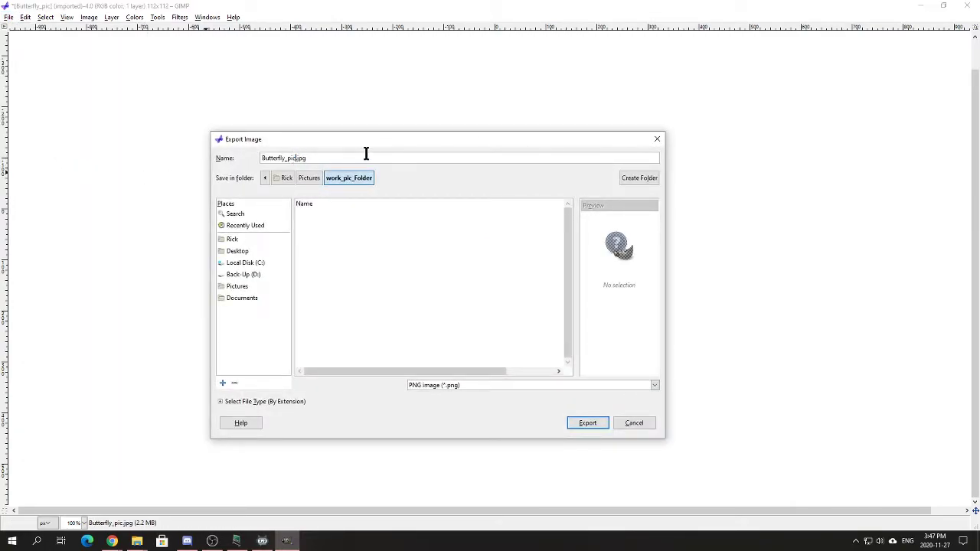
key("BackSpace")
key("BackSpace")
key("BackSpace")
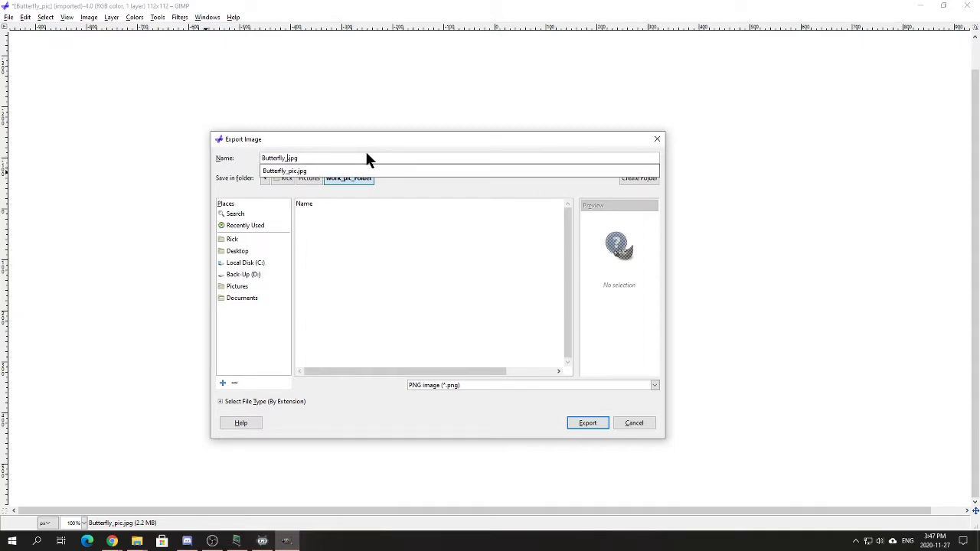
type("112")
left_click(376, 157)
left_click(321, 155)
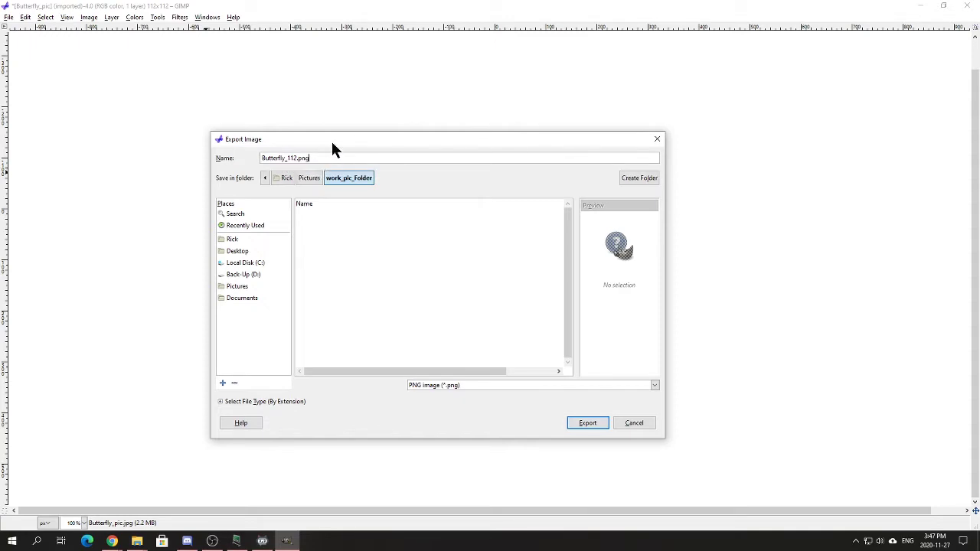
Choose PNG image as the export format and export the file, keeping the offered PNG options.
left_click(438, 384)
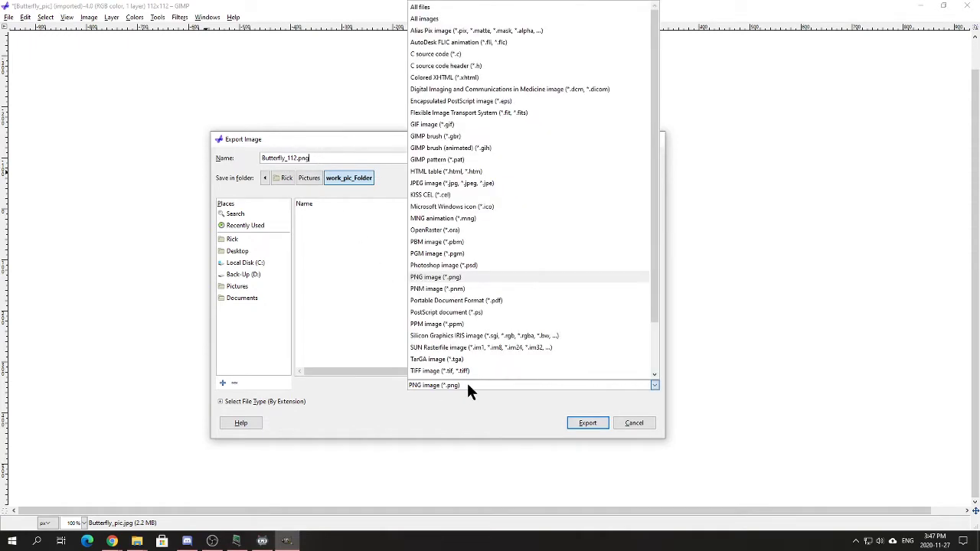
left_click(436, 277)
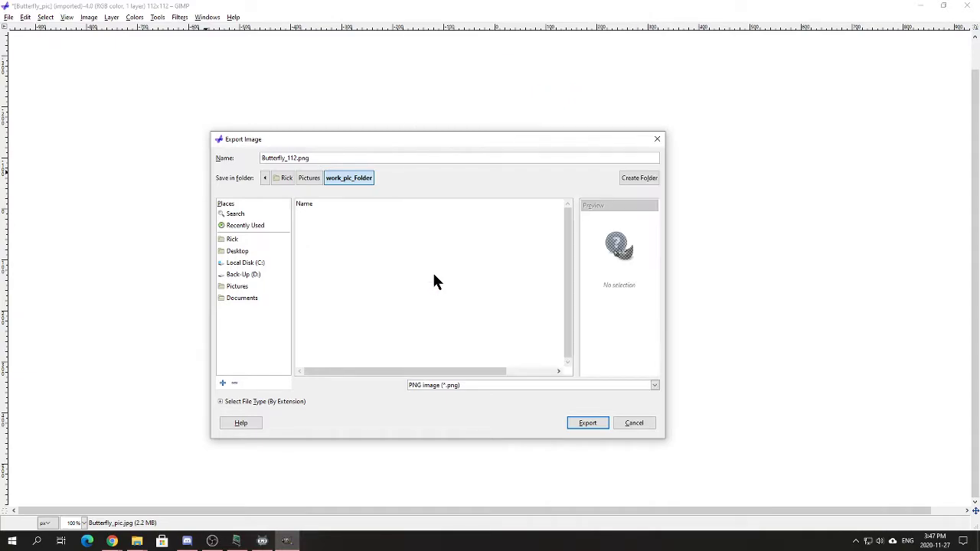
left_click(593, 422)
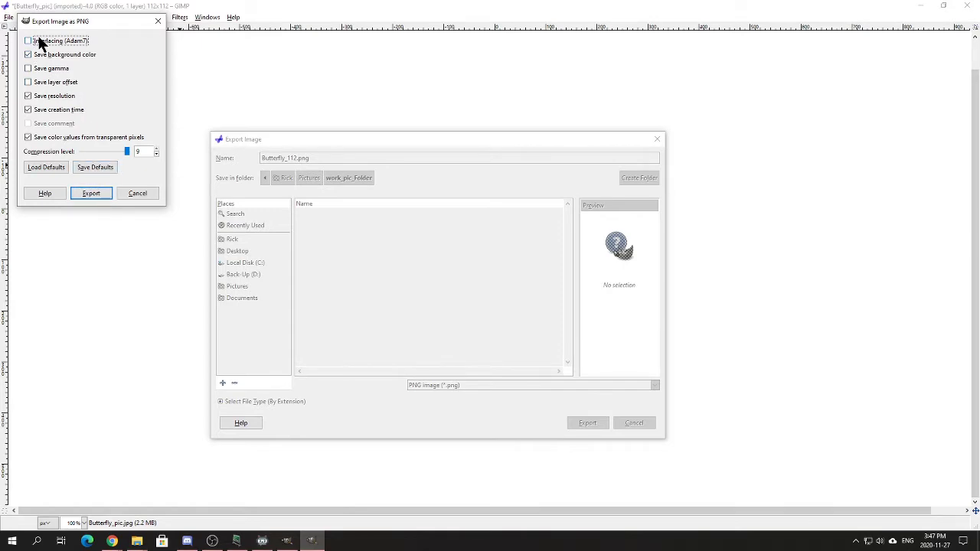
left_click(90, 194)
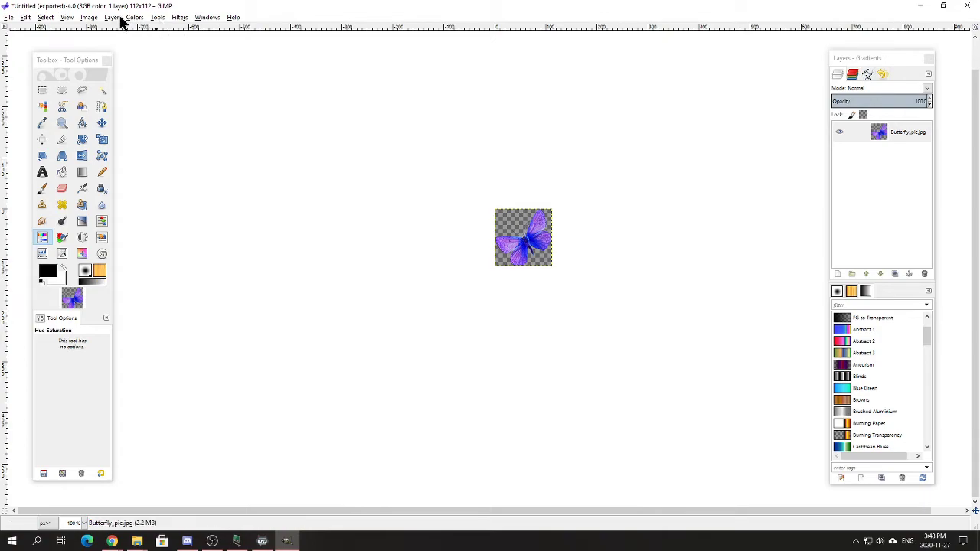
Scale the butterfly image down to 56 × 56 px.
left_click(91, 17)
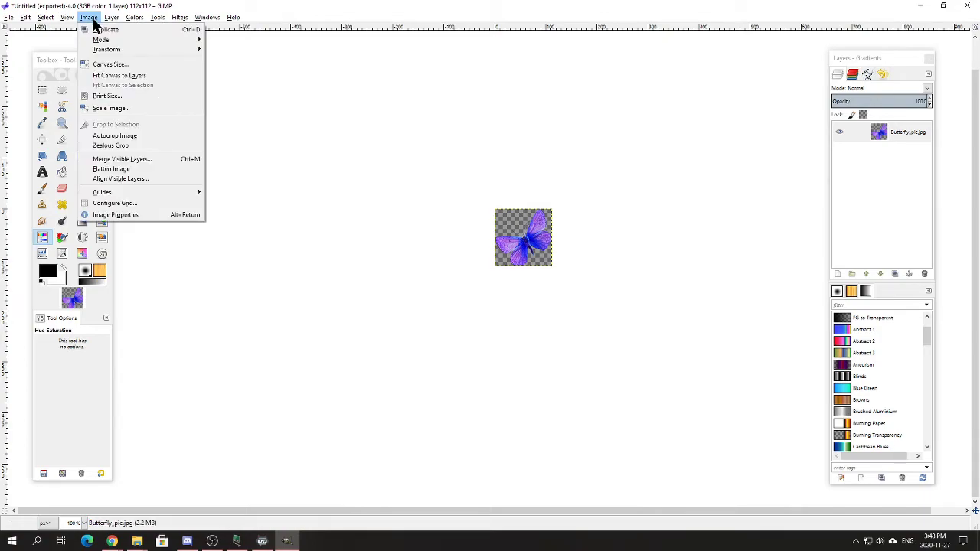
left_click(110, 107)
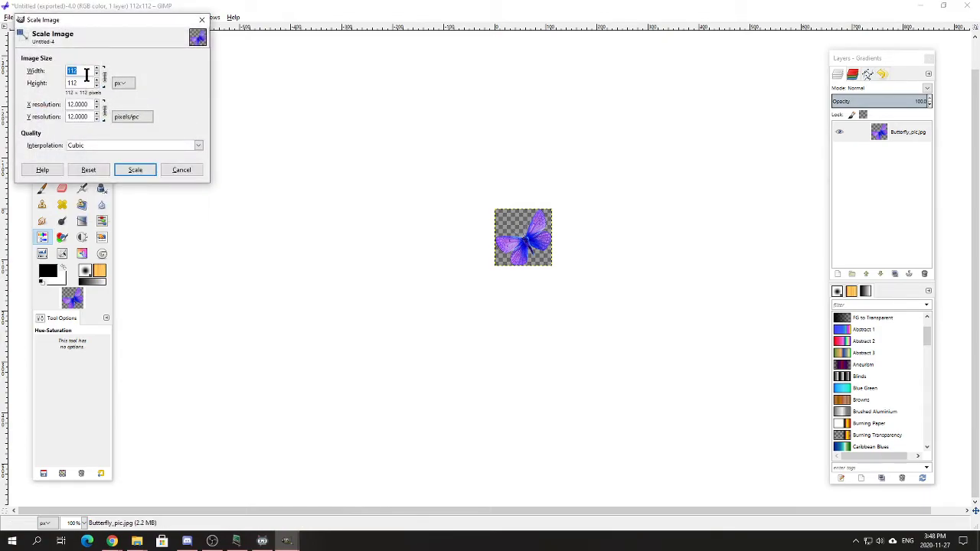
type("56")
left_click(83, 83)
left_click(139, 167)
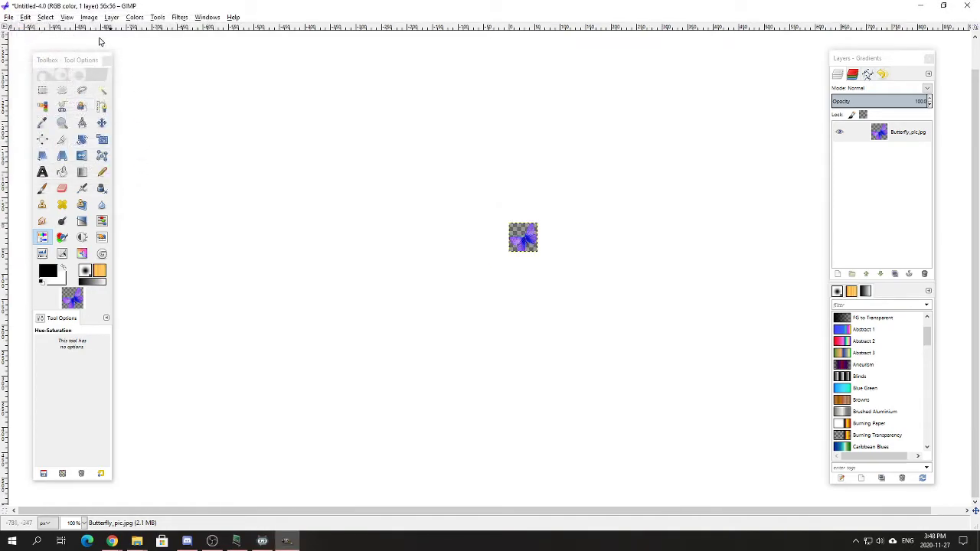
Export the image to work_pic_Folder as Butterfly_56.png, keeping the offered PNG options.
left_click(9, 19)
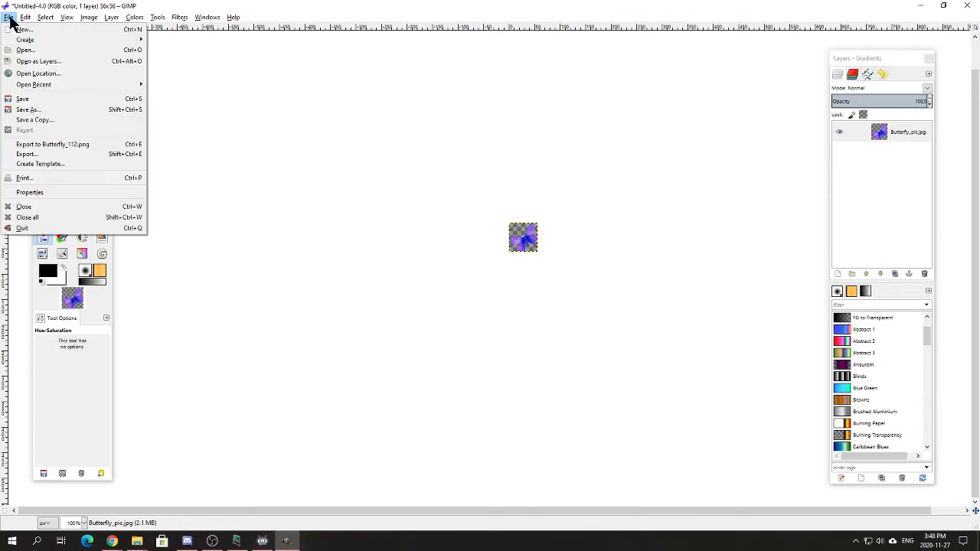
left_click(51, 154)
left_click(296, 159)
key("BackSpace")
key("BackSpace")
key("BackSpace")
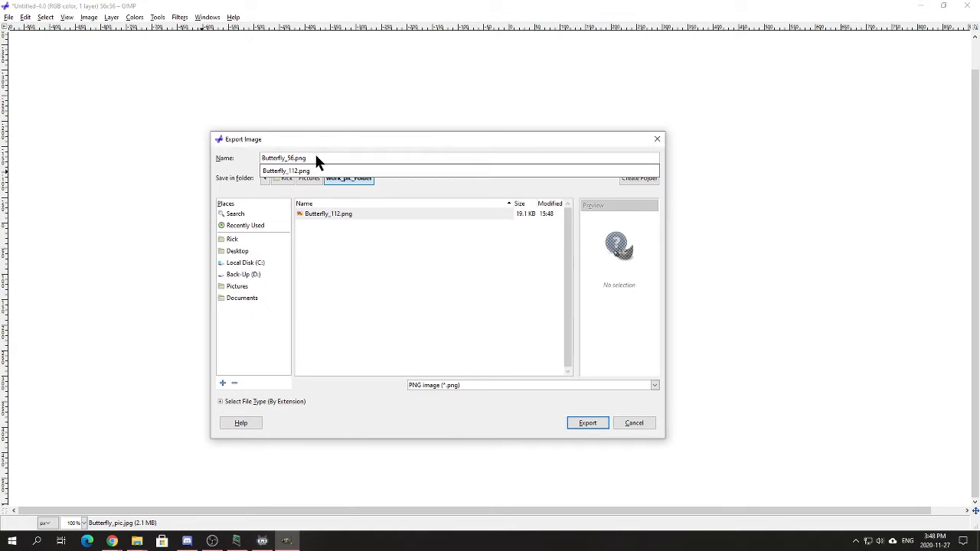
left_click(319, 157)
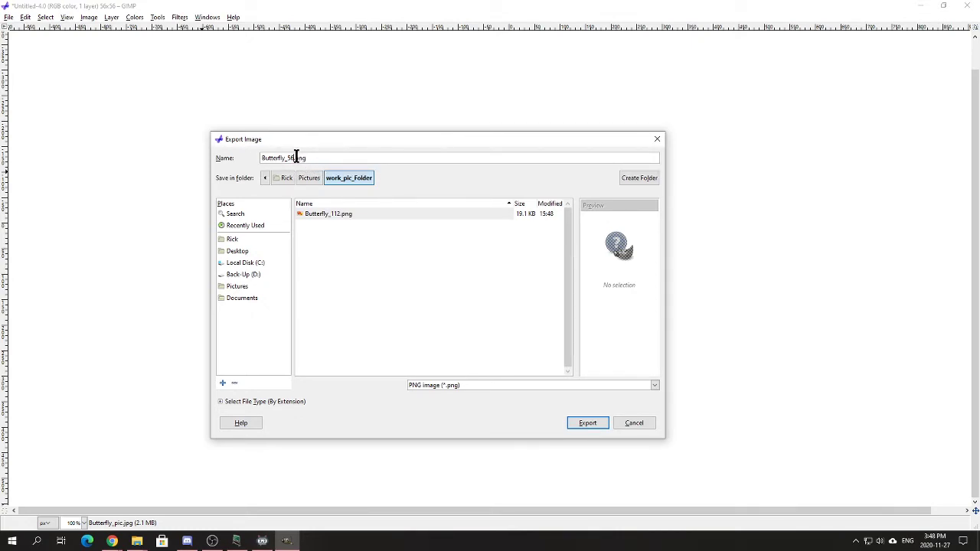
left_click(587, 421)
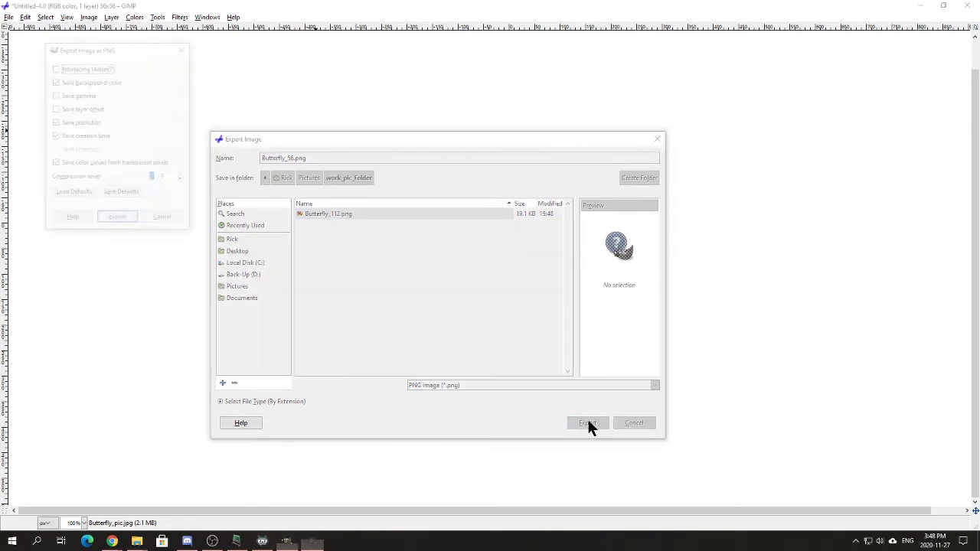
left_click(127, 221)
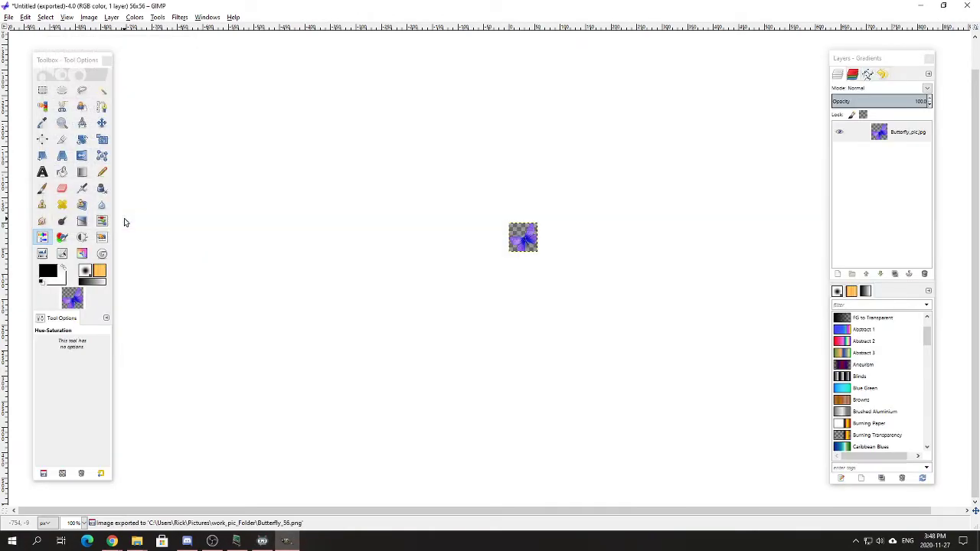
Scale the butterfly image down to 28 × 28 px.
left_click(90, 18)
left_click(118, 107)
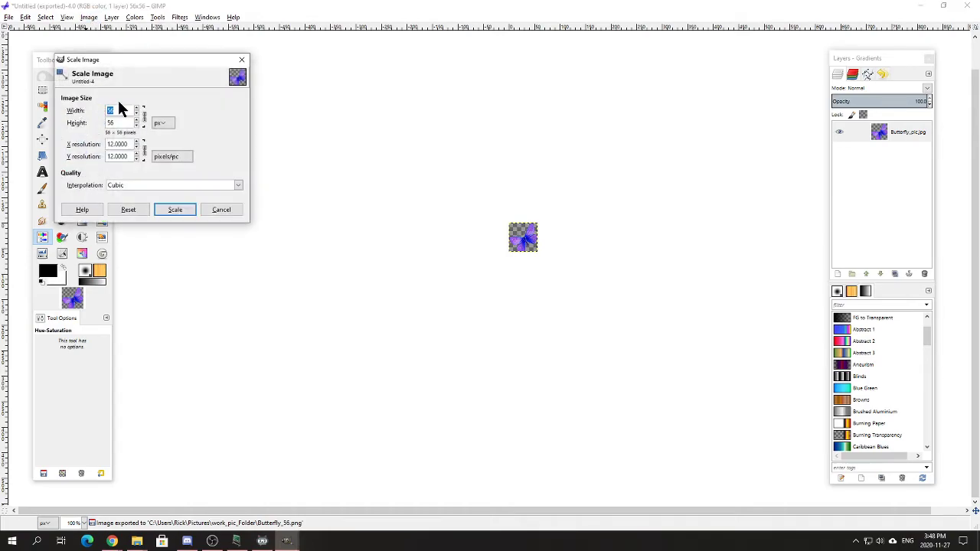
left_click(122, 123)
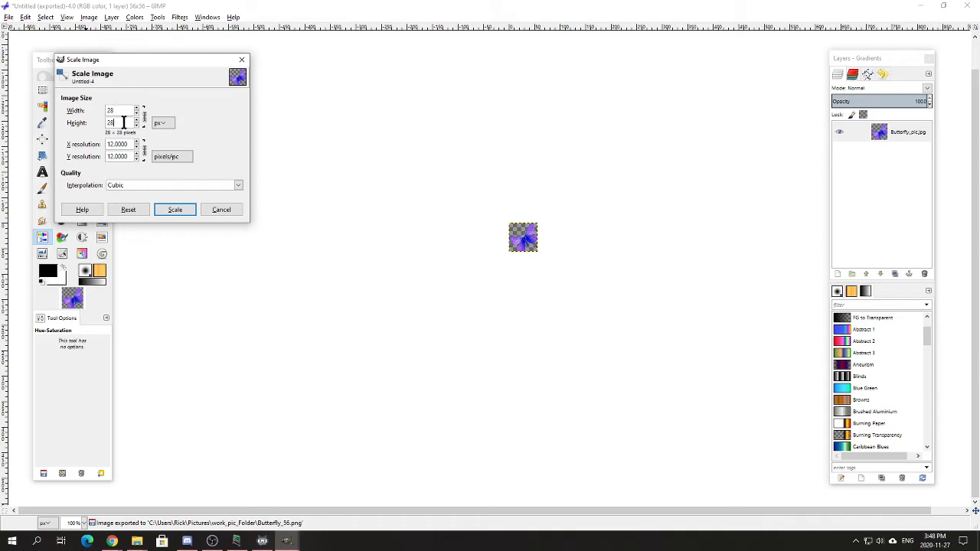
left_click(175, 209)
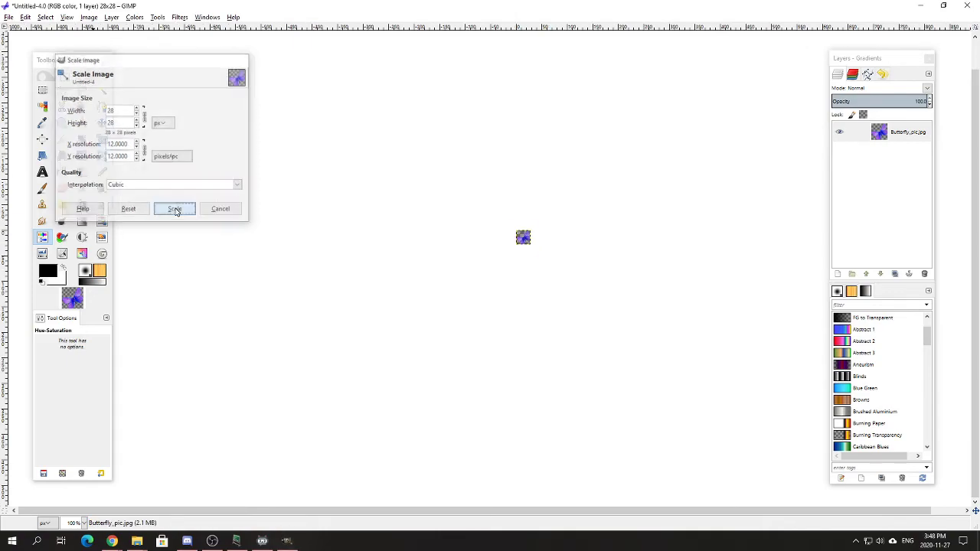
Export the image to work_pic_Folder as Butterfly_28.png, keeping the offered PNG options.
left_click(9, 18)
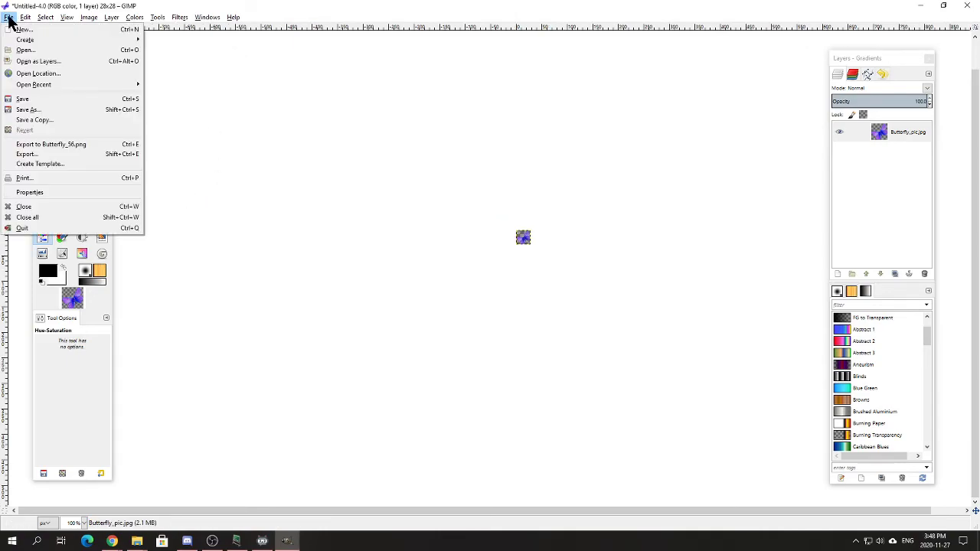
left_click(47, 153)
left_click(291, 159)
key("BackSpace")
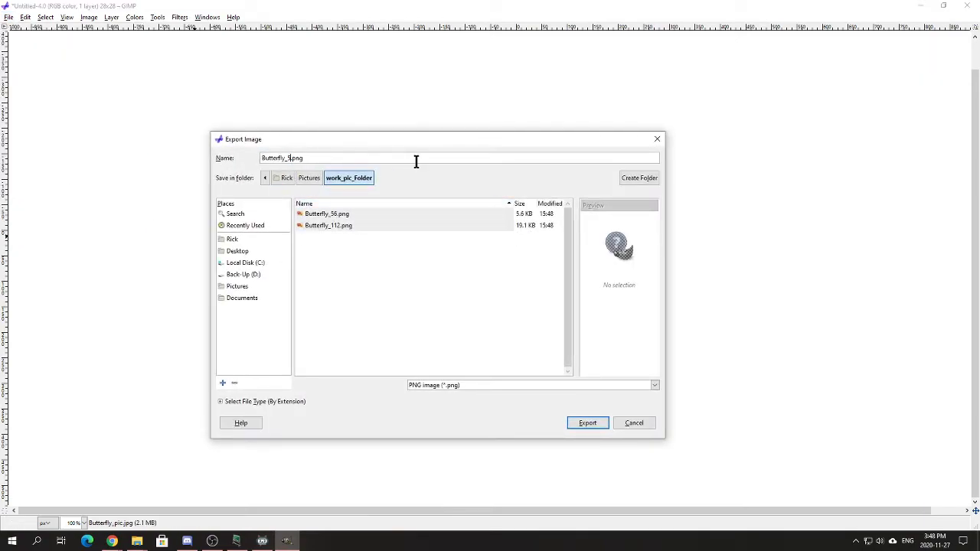
key("Delete")
type("28")
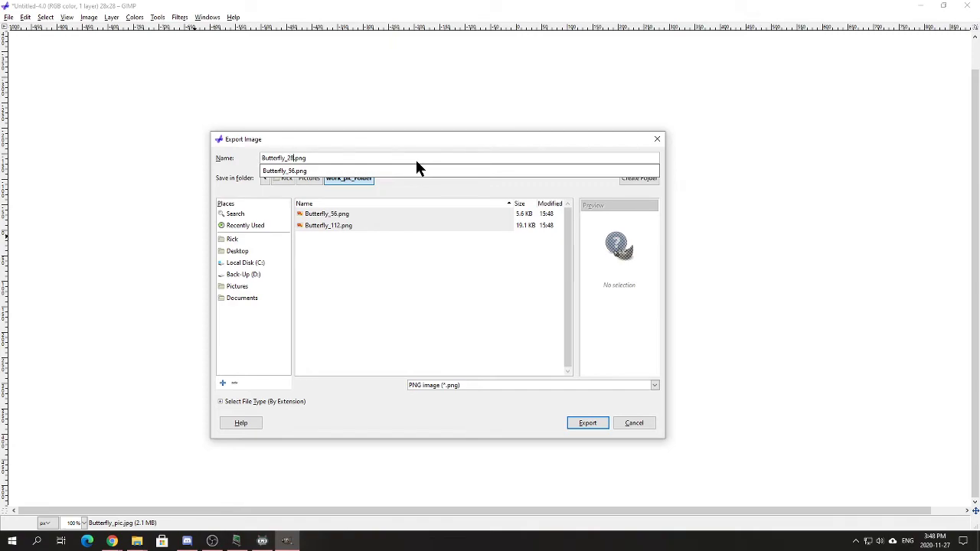
left_click(416, 159)
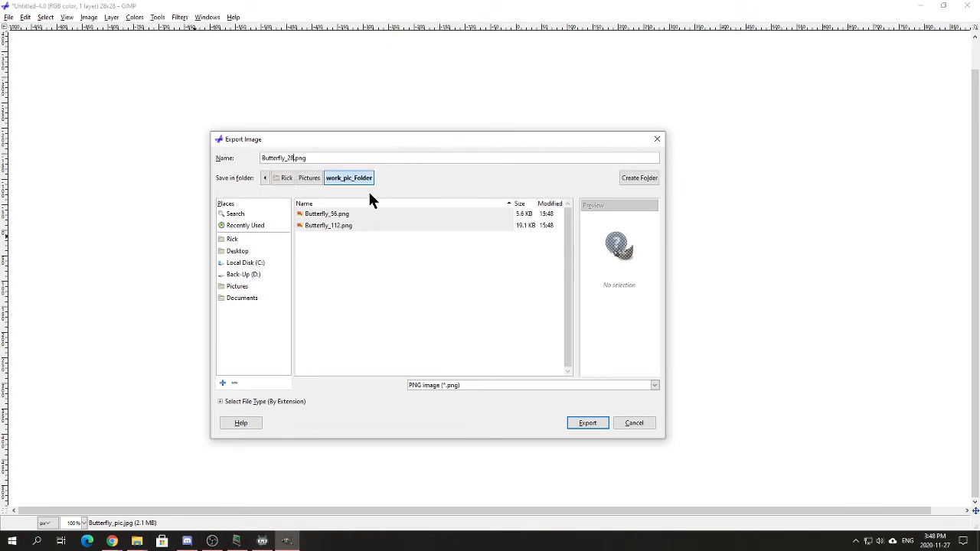
left_click(589, 419)
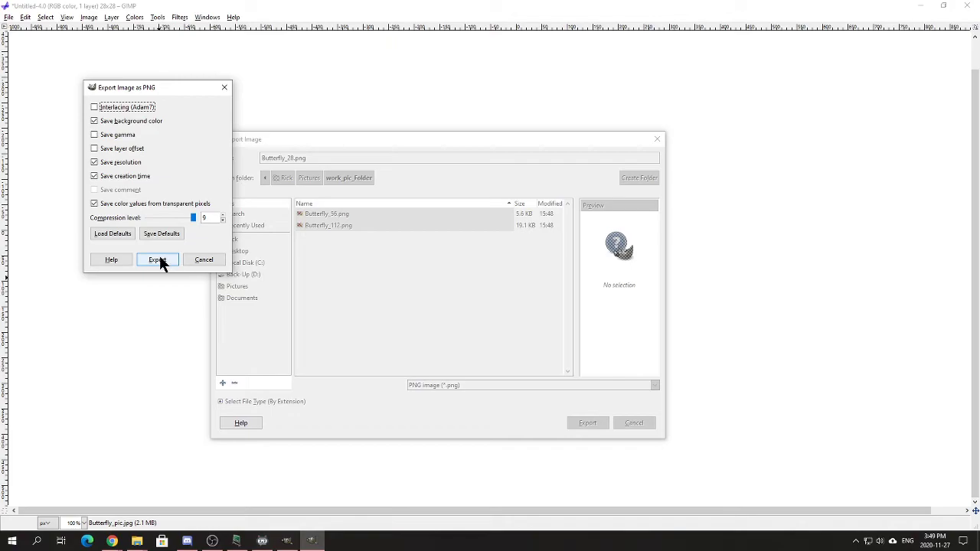
left_click(158, 259)
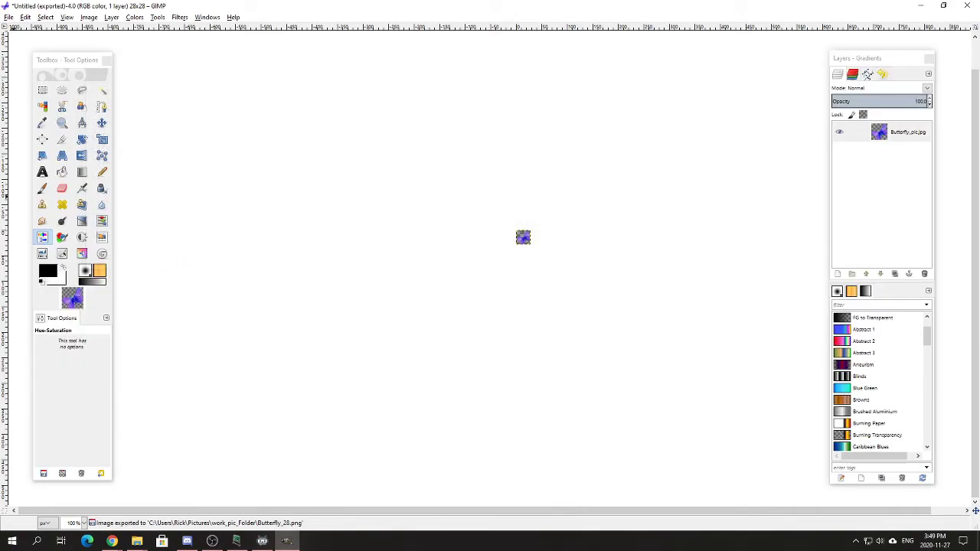
Bring the File Explorer window of work_pic_Folder into view over the image editor to check the exported butterfly files.
left_click_drag(0, 163, 399, 84)
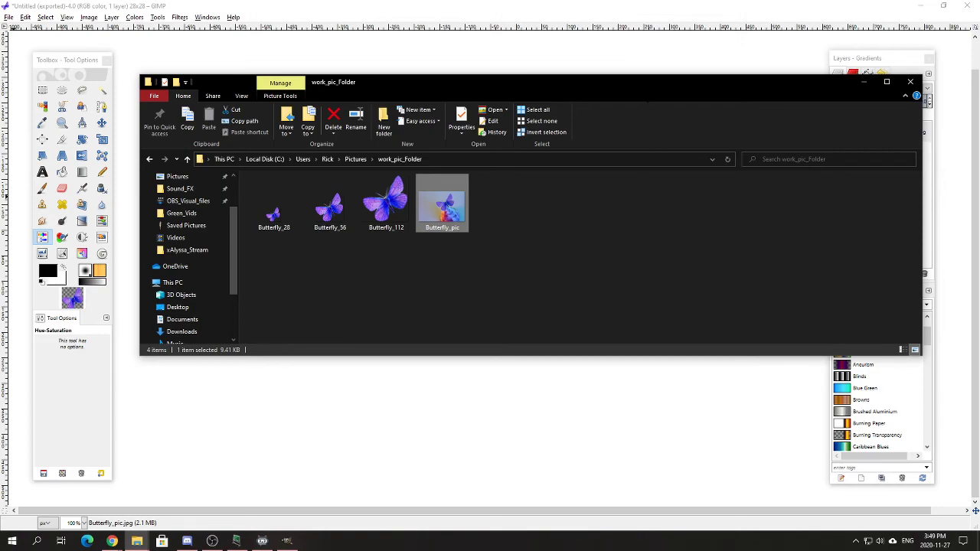
left_click_drag(647, 101, 593, 82)
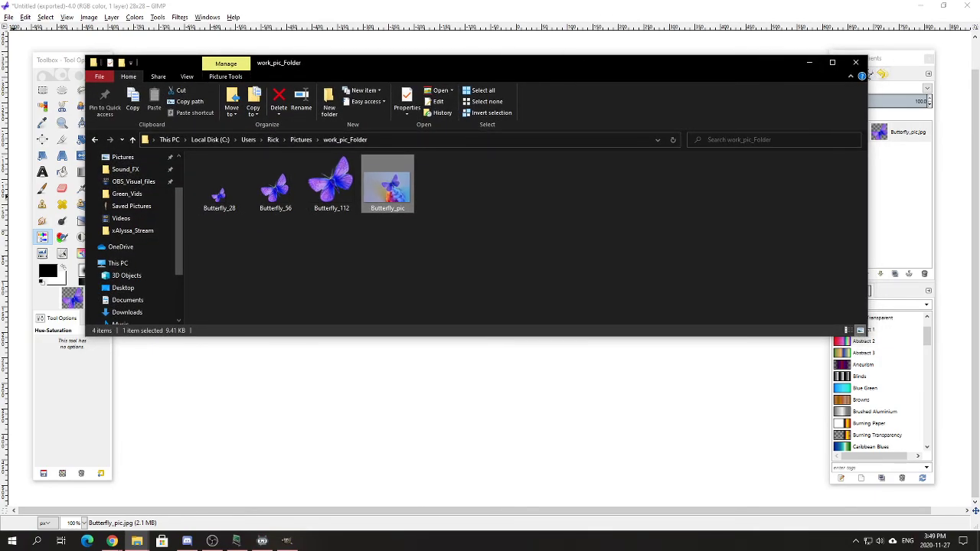
left_click_drag(591, 65, 586, 55)
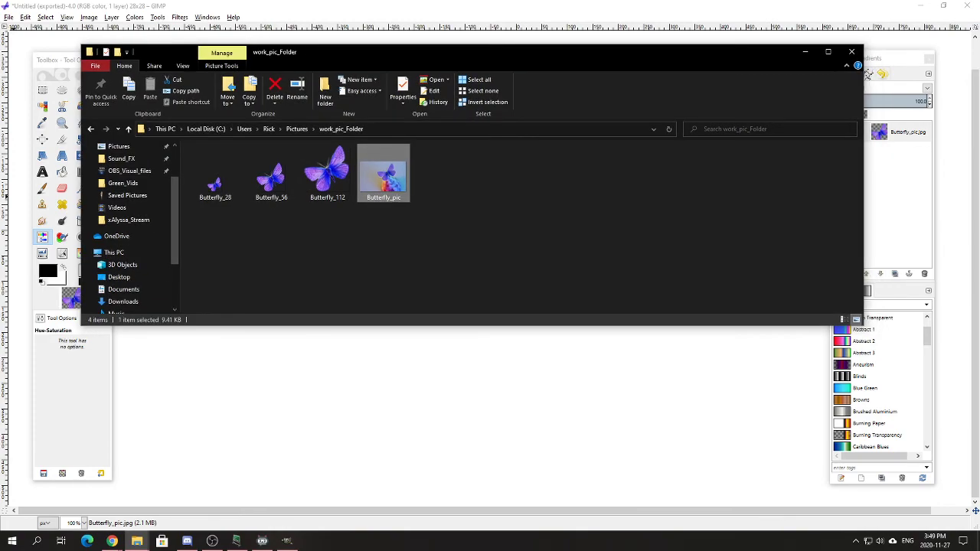